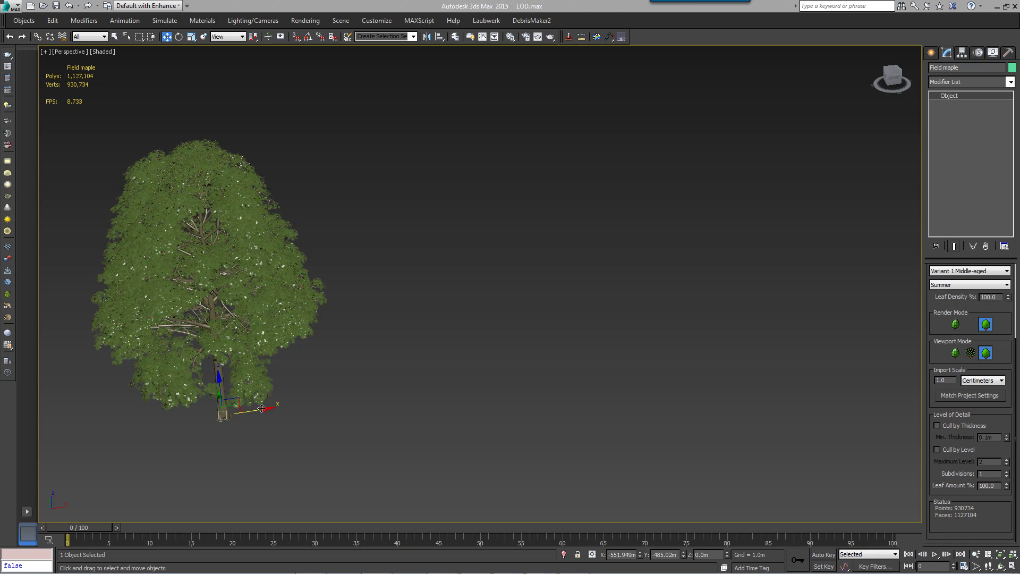
- Copy the Field maple along the X axis, name the copy Mid, and enable Cull by Level on it
{"action": "left_click_drag", "start_coordinate": [222, 413], "coordinate": [485, 373], "text": "shift"}
{"action": "left_click", "coordinate": [510, 337]}
{"action": "left_click", "coordinate": [956, 68]}
{"action": "type", "text": "Mid"}
{"action": "key", "text": "Return"}
{"action": "scroll", "coordinate": [945, 456], "scroll_direction": "down", "scroll_amount": 3}
{"action": "left_click", "coordinate": [937, 452]}
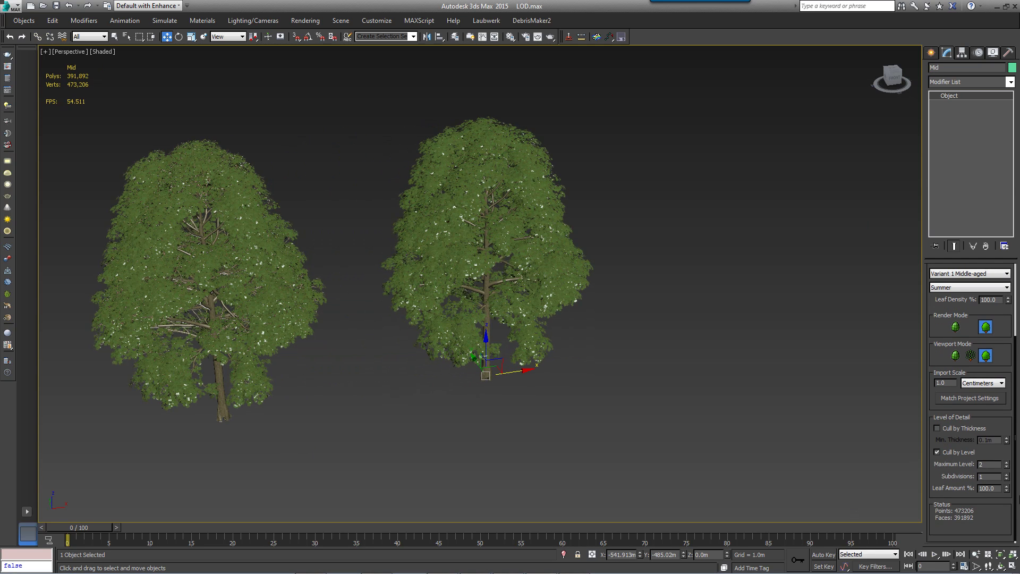
- Copy the Mid tree farther along the X axis and name the copy Low
{"action": "mouse_move", "coordinate": [518, 369]}
{"action": "left_mouse_down", "text": "shift"}
{"action": "mouse_move", "coordinate": [556, 354]}
{"action": "mouse_move", "coordinate": [710, 341]}
{"action": "left_mouse_up", "text": "shift"}
{"action": "type", "text": "Low"}
{"action": "key", "text": "Return"}
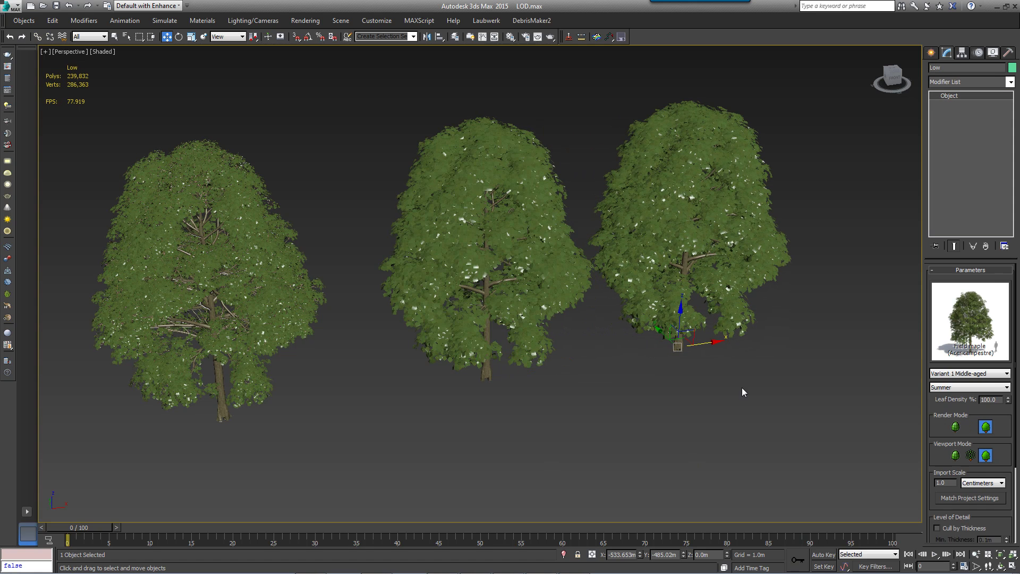
- Set the Low tree's Subdivisions to 0 and Maximum Level to 1, and adjust its spacing along the X axis
{"action": "scroll", "coordinate": [941, 425], "scroll_direction": "down", "scroll_amount": 3}
{"action": "left_click", "coordinate": [1006, 489]}
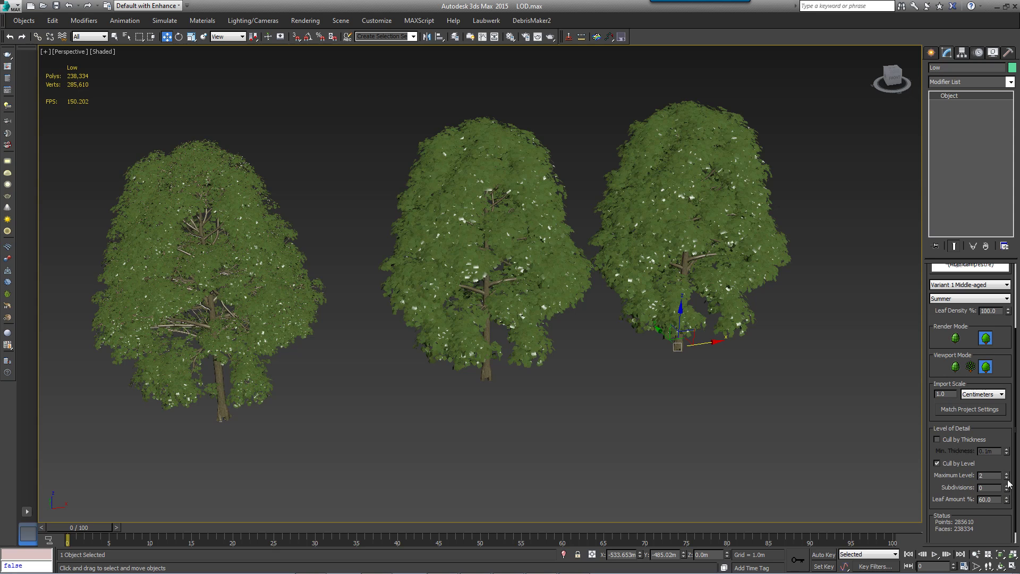
{"action": "left_click", "coordinate": [1006, 478]}
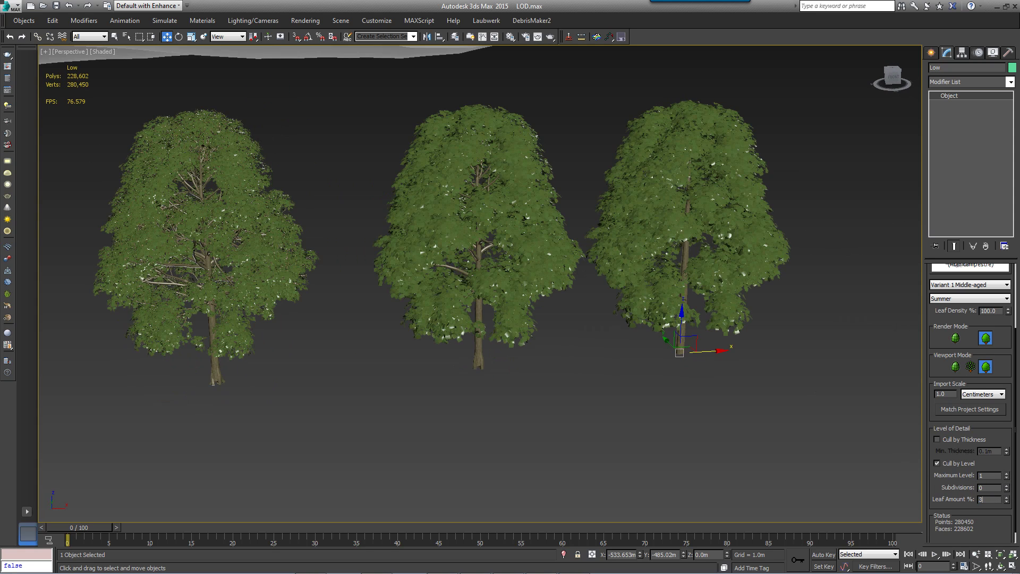
{"action": "left_click_drag", "start_coordinate": [681, 340], "coordinate": [726, 345]}
{"action": "left_click", "coordinate": [481, 298]}
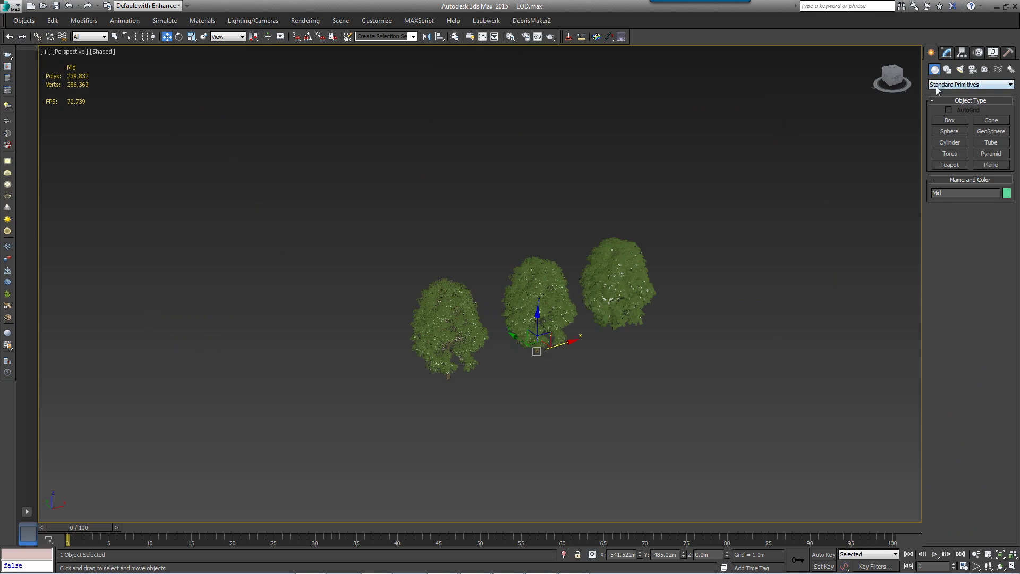
- Create an Itoo Software ForestLOD object beside the Low tree and show its parameters for editing
{"action": "left_click", "coordinate": [935, 86]}
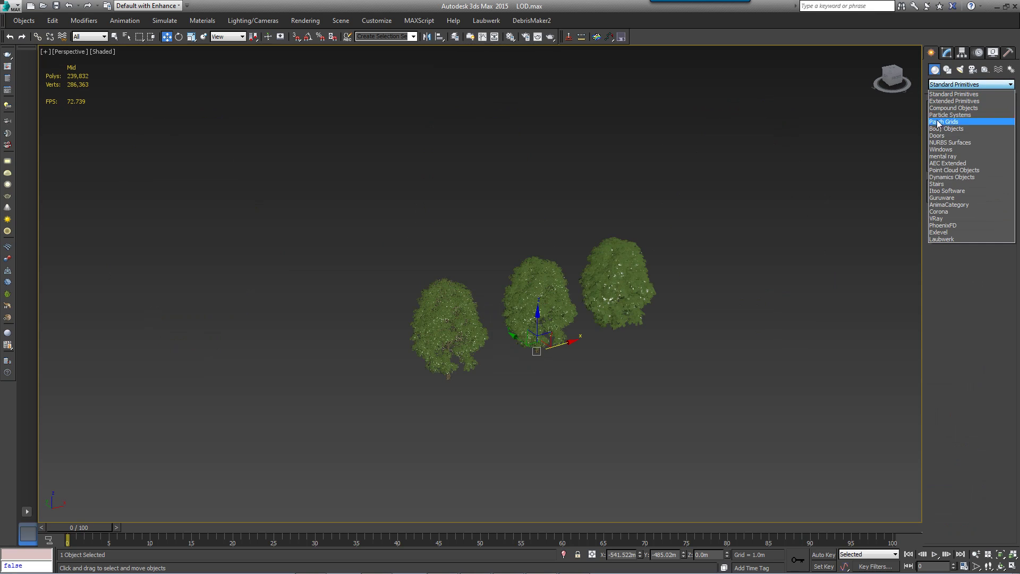
{"action": "left_click", "coordinate": [945, 188]}
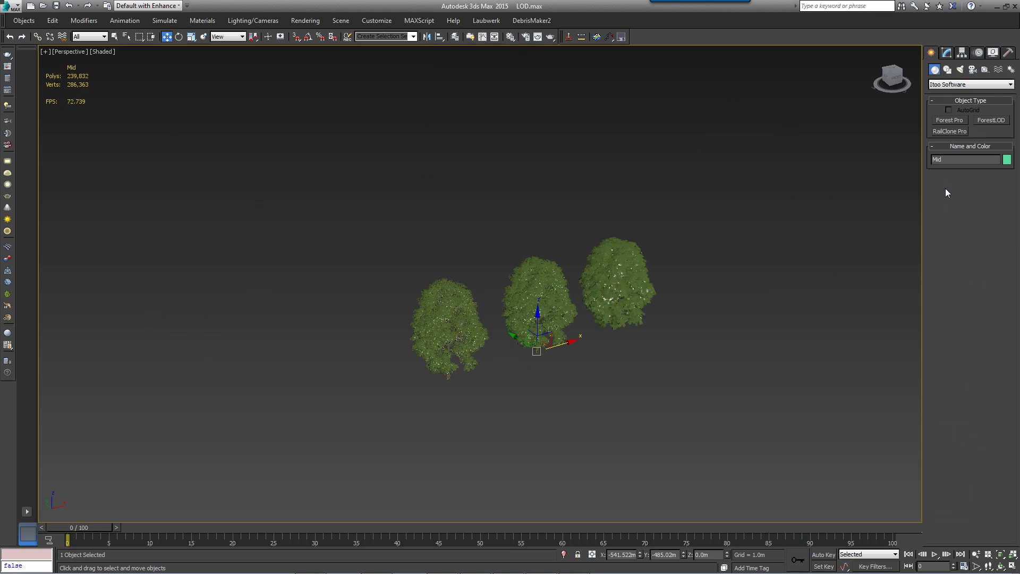
{"action": "left_click", "coordinate": [992, 121]}
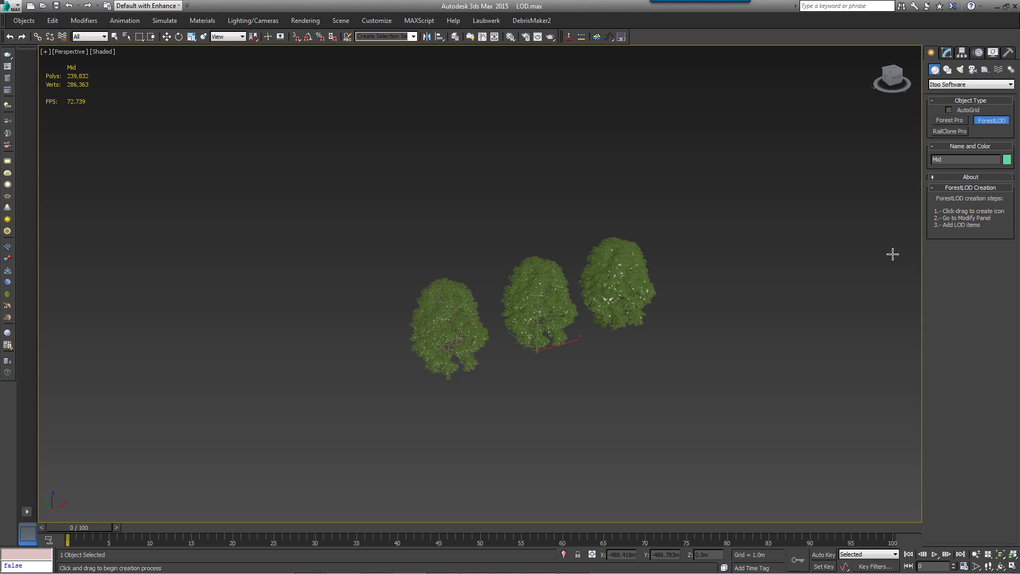
{"action": "left_click_drag", "start_coordinate": [723, 275], "coordinate": [795, 303]}
{"action": "left_click", "coordinate": [946, 52]}
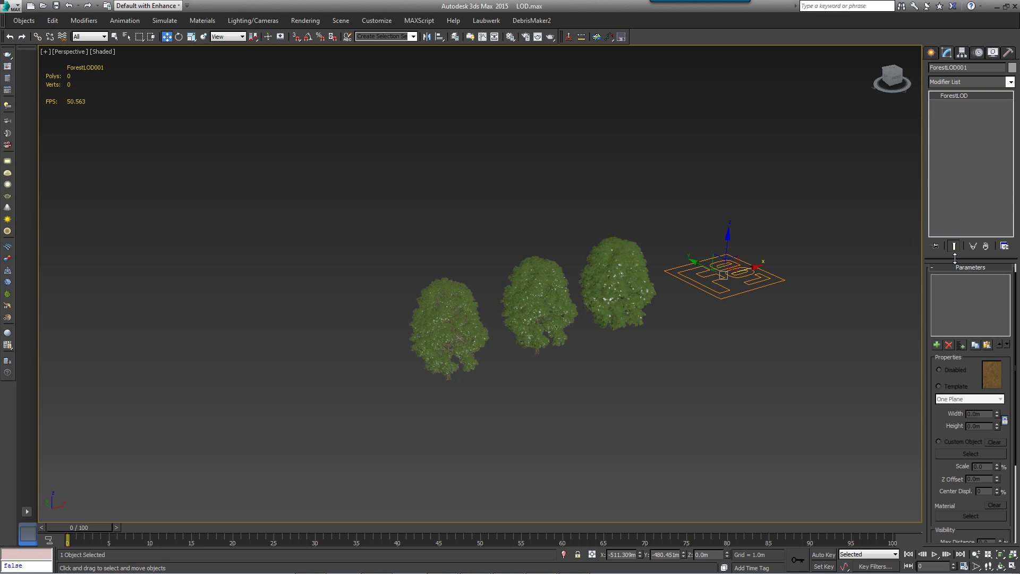
- Assign the green material to the Field maple, the white one named Blue to Mid, and the red one to Low
{"action": "key", "text": "m"}
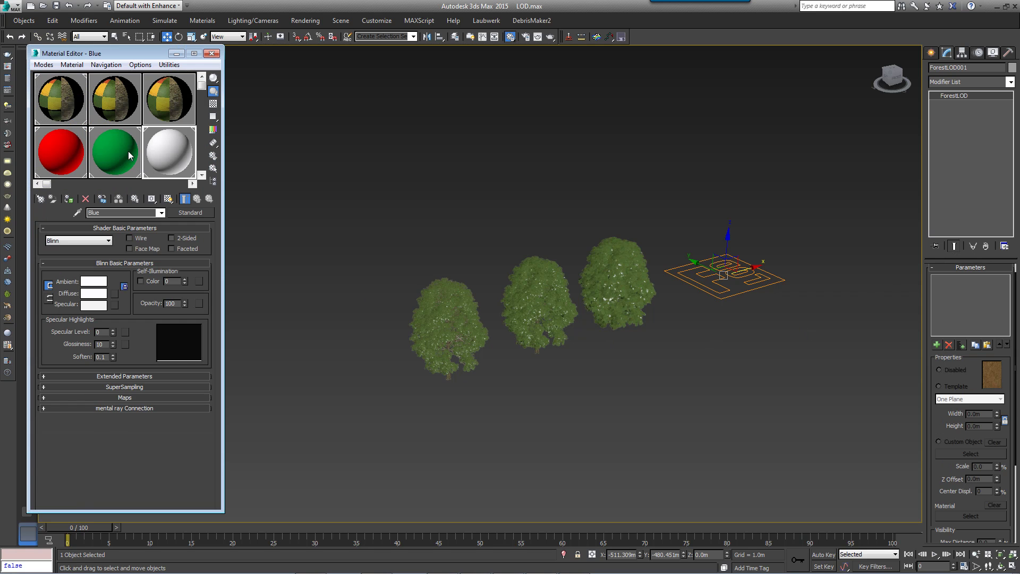
{"action": "left_click_drag", "start_coordinate": [128, 153], "coordinate": [421, 335]}
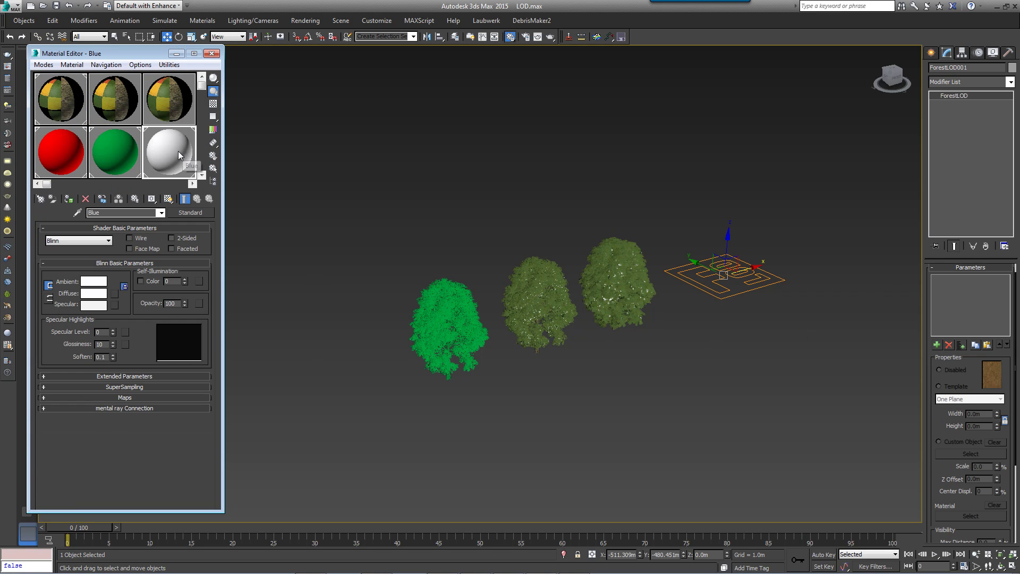
{"action": "left_click_drag", "start_coordinate": [181, 155], "coordinate": [542, 300]}
{"action": "left_click_drag", "start_coordinate": [74, 150], "coordinate": [585, 268]}
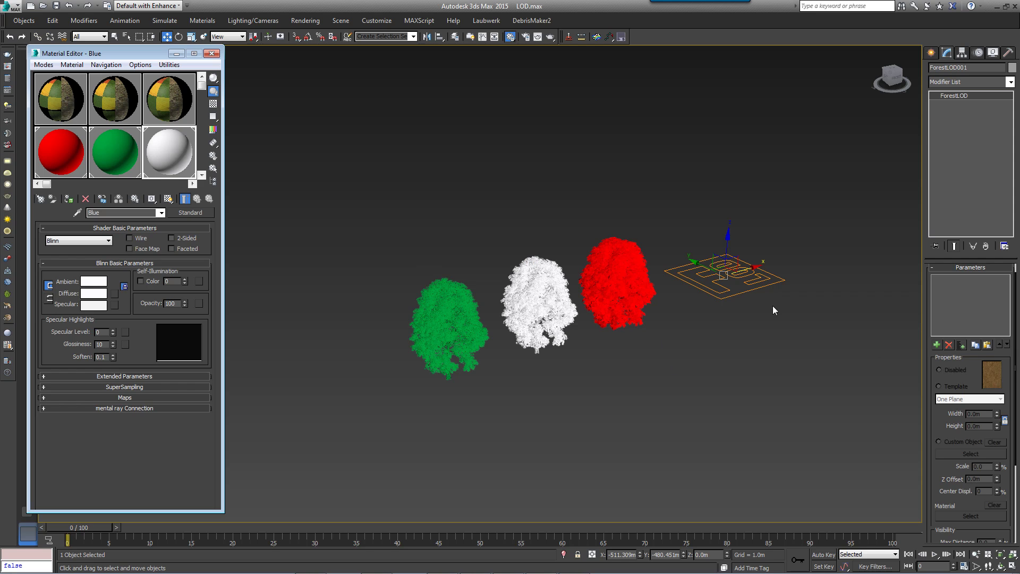
- Add three custom-object levels to the ForestLOD object, using the Field maple, Mid and Low trees in that order
{"action": "left_click", "coordinate": [938, 370]}
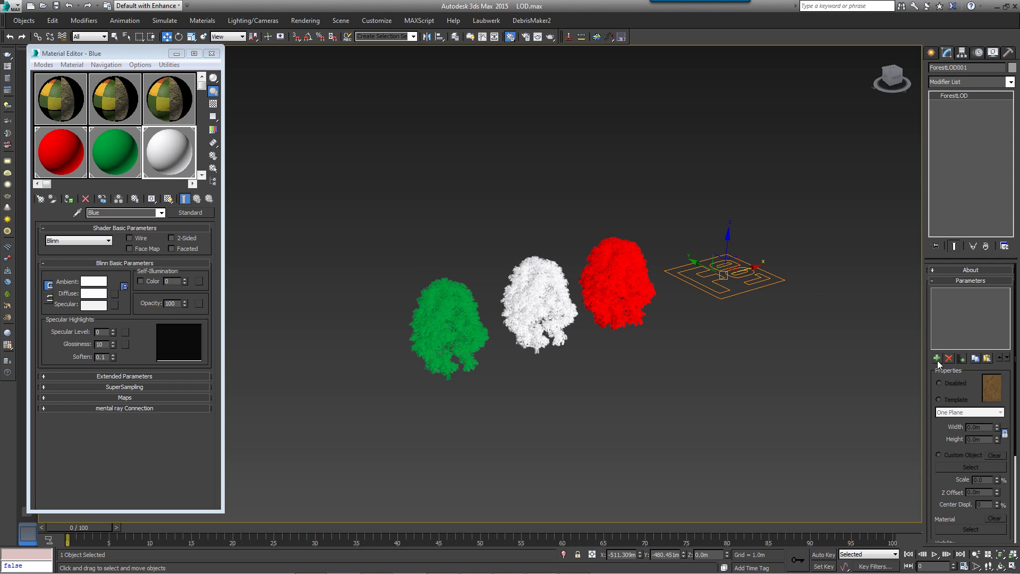
{"action": "left_click", "coordinate": [937, 360]}
{"action": "left_click", "coordinate": [953, 467]}
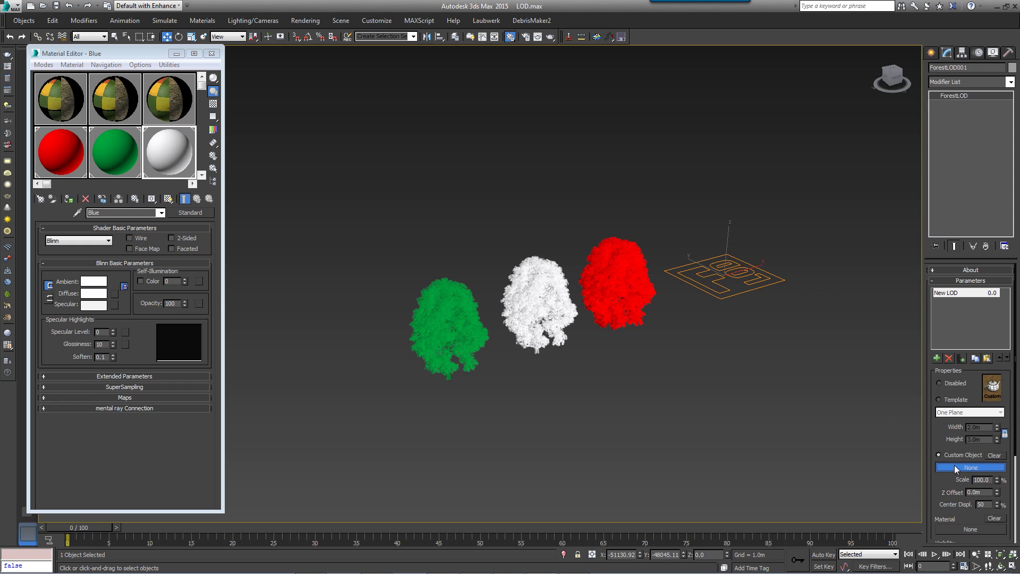
{"action": "left_click", "coordinate": [448, 343]}
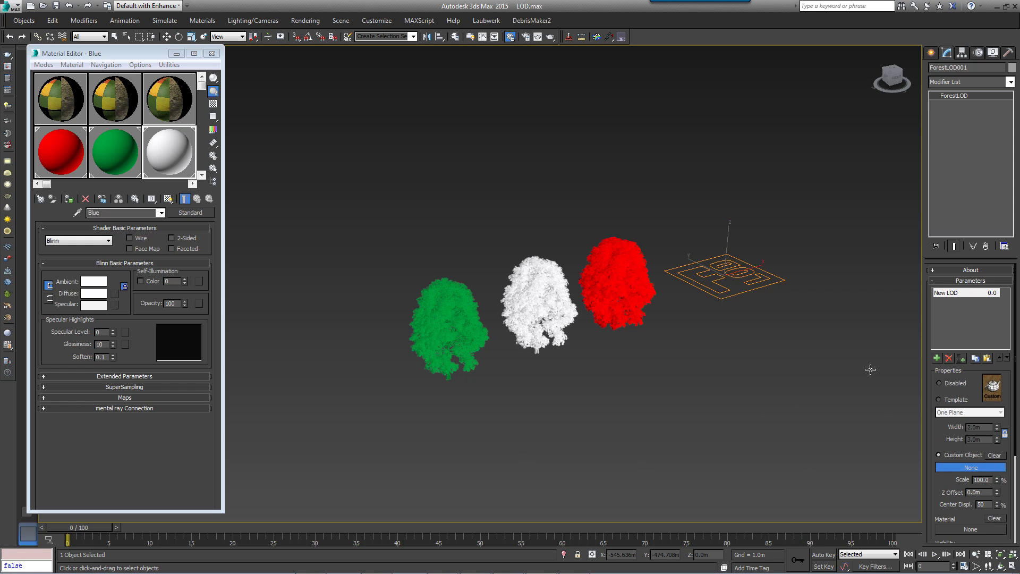
{"action": "left_click", "coordinate": [936, 359]}
{"action": "left_click", "coordinate": [956, 466]}
{"action": "left_click", "coordinate": [561, 309]}
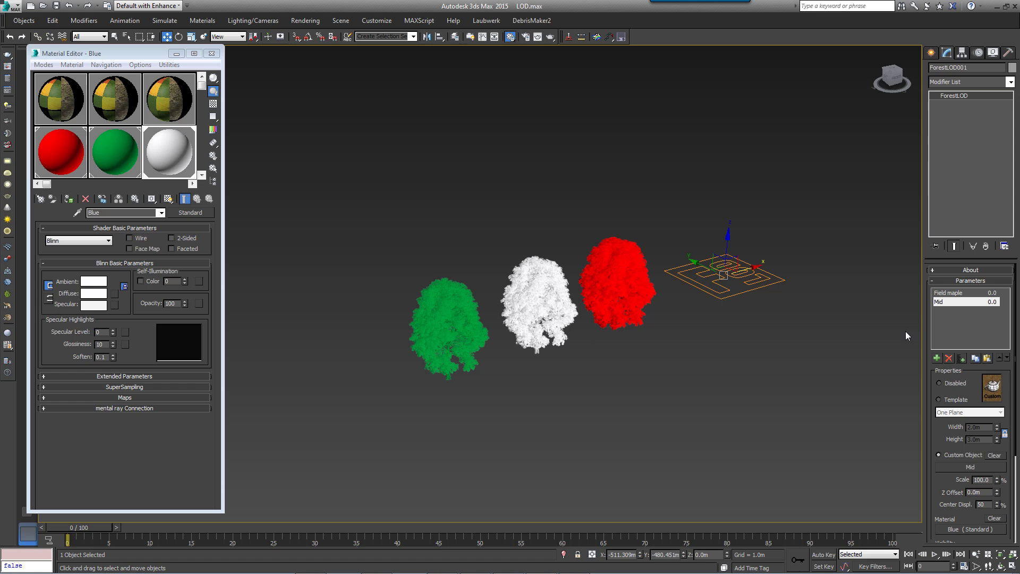
{"action": "left_click", "coordinate": [937, 359]}
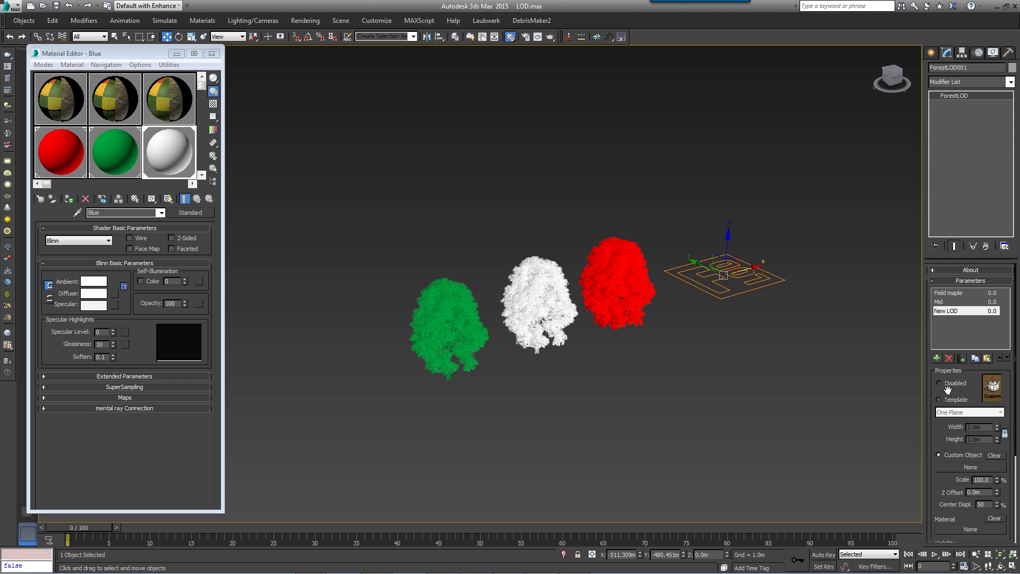
{"action": "left_click", "coordinate": [964, 466]}
{"action": "left_click", "coordinate": [618, 284]}
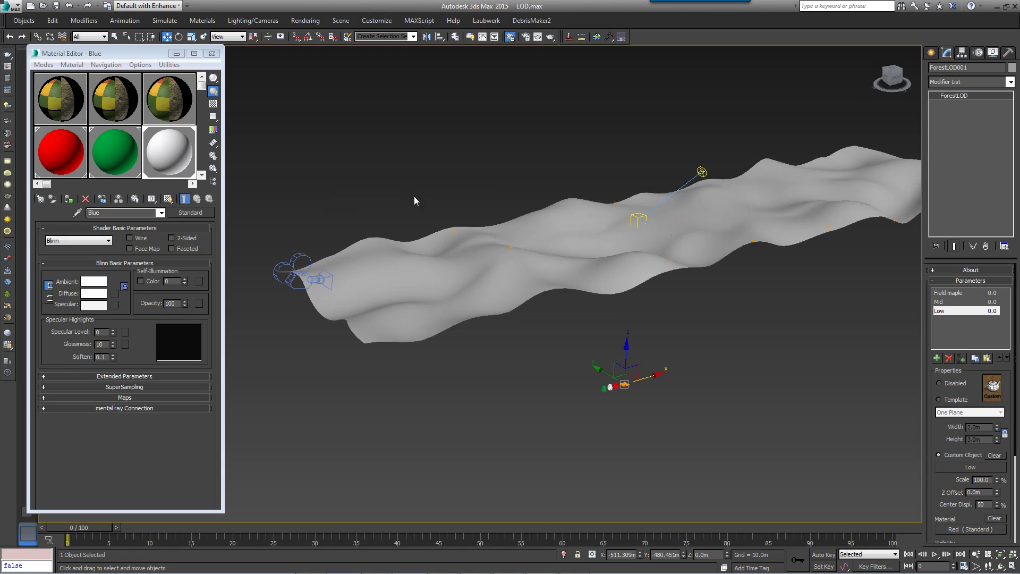
- Select the Forest001 object on the terrain and assign the ForestLOD object as the custom object of its geometry item
{"action": "key", "text": "h"}
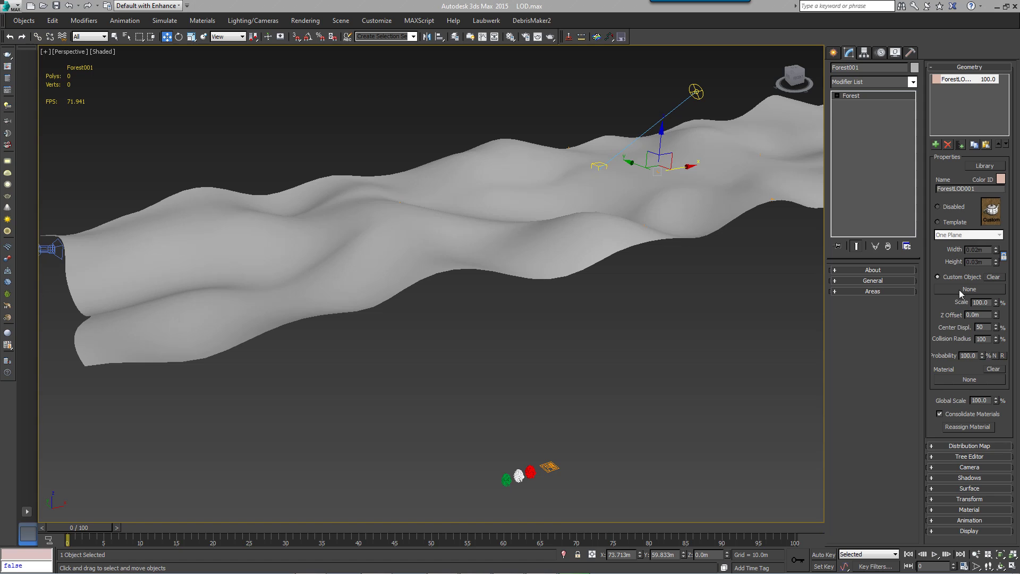
{"action": "left_click", "coordinate": [958, 289]}
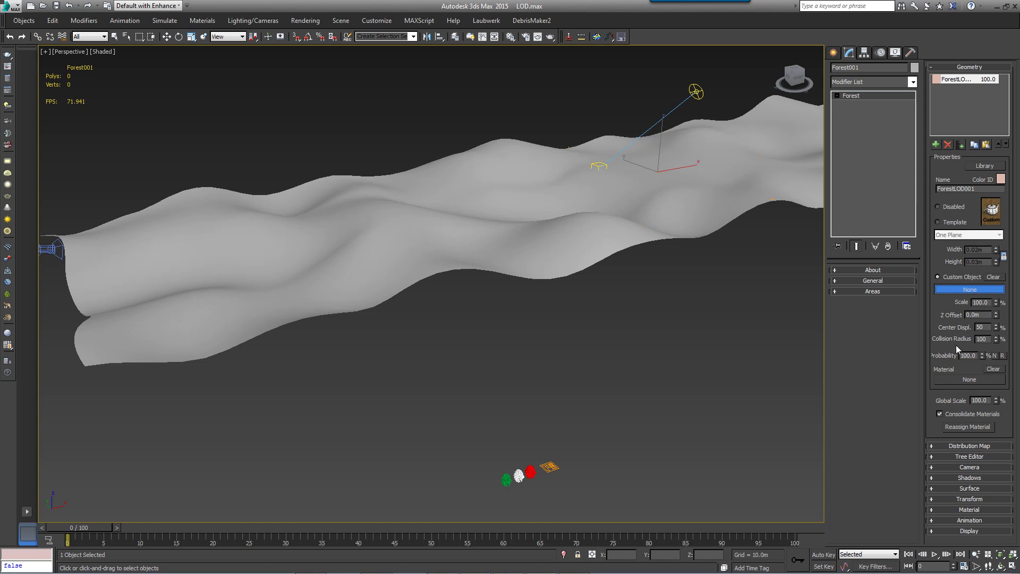
{"action": "left_click", "coordinate": [552, 466]}
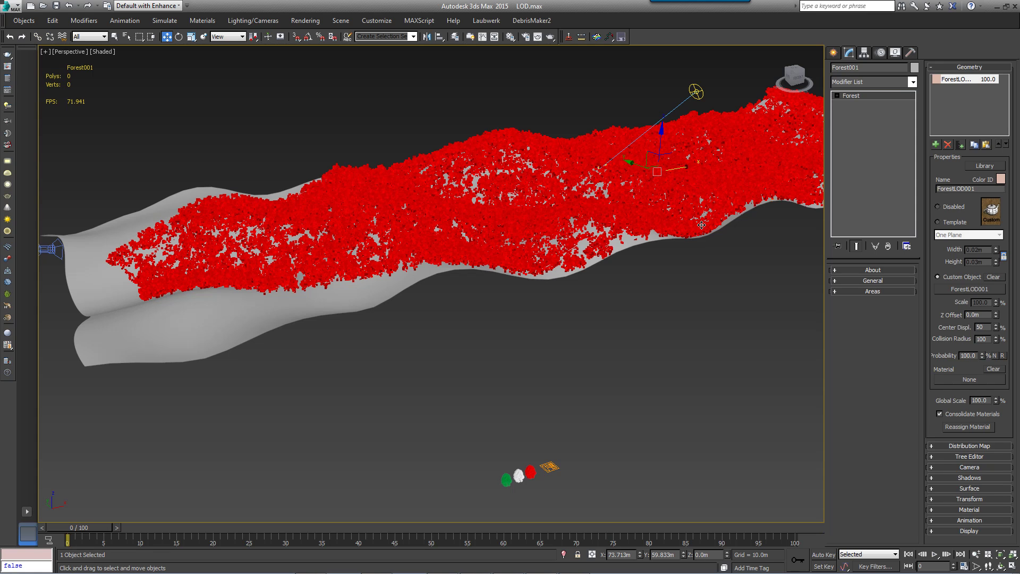
- Select the ForestLOD object and set the Mid level's visibility Max Distance to 33%, keeping the Field maple at 0
{"action": "left_click", "coordinate": [552, 468]}
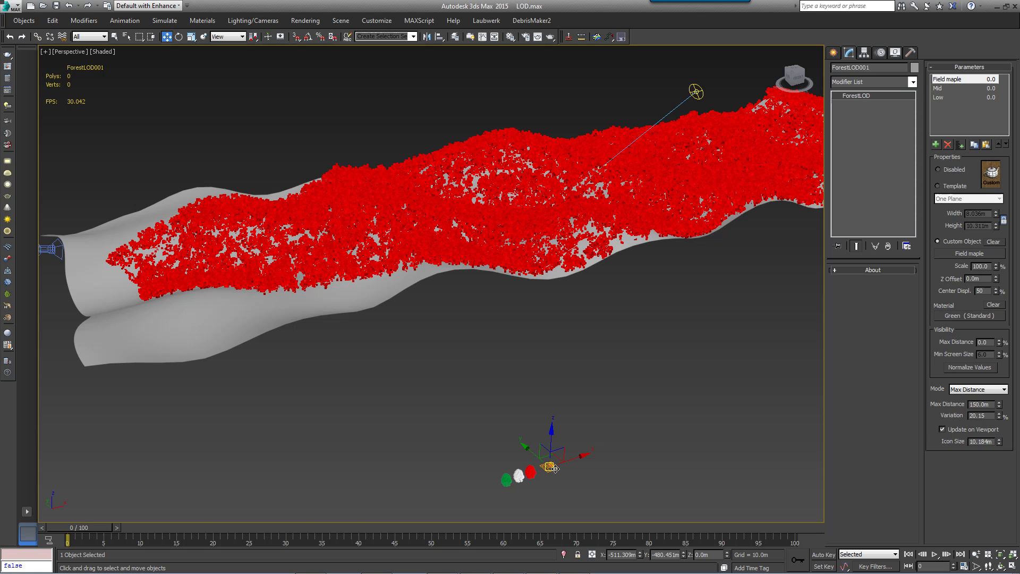
{"action": "left_click", "coordinate": [955, 83]}
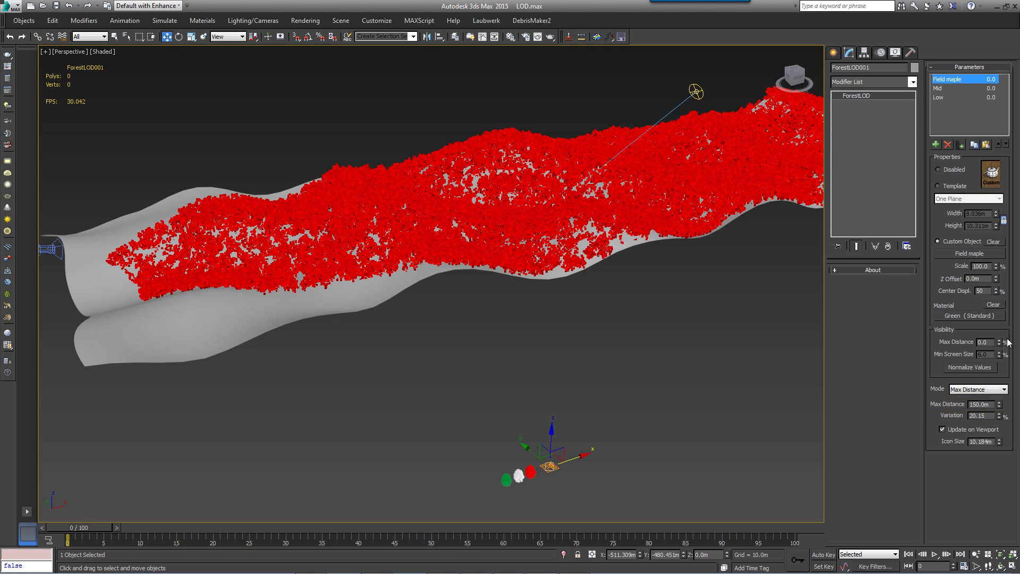
{"action": "left_click", "coordinate": [982, 343]}
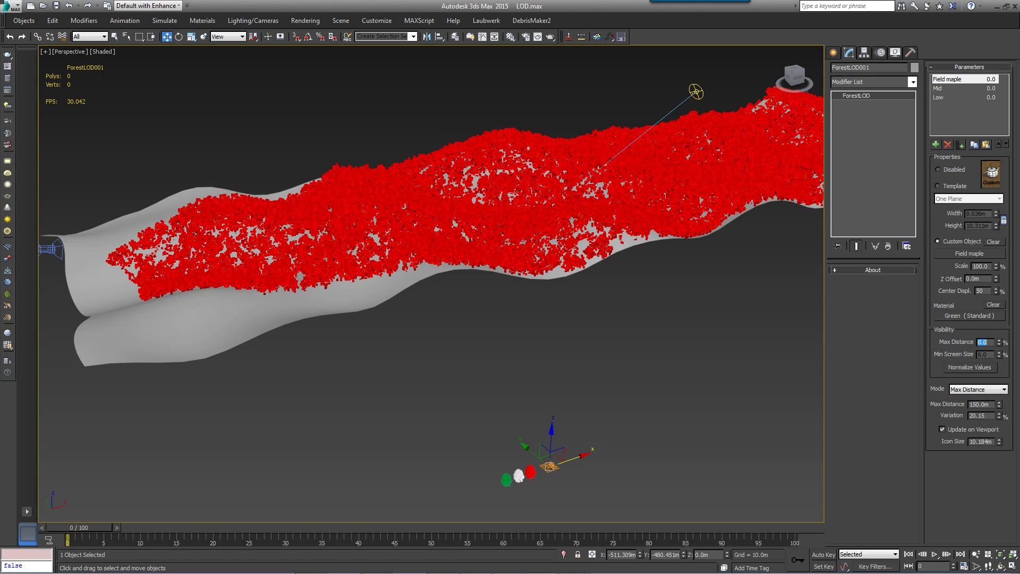
{"action": "left_click", "coordinate": [953, 89]}
{"action": "left_click", "coordinate": [983, 342]}
{"action": "type", "text": "33"}
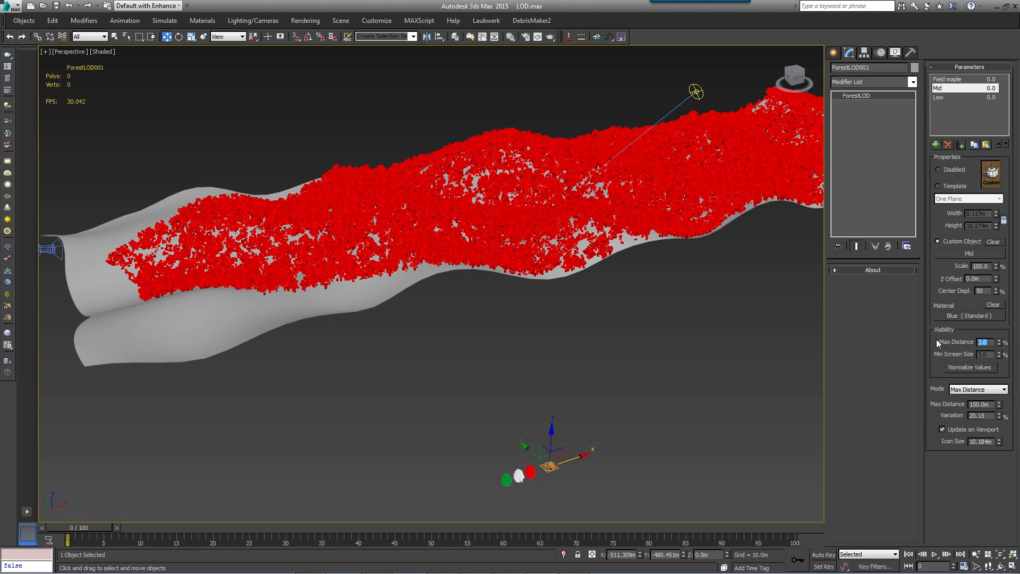
{"action": "key", "text": "Return"}
- Set the Low level's visibility Max Distance to 66%
{"action": "left_click", "coordinate": [954, 97]}
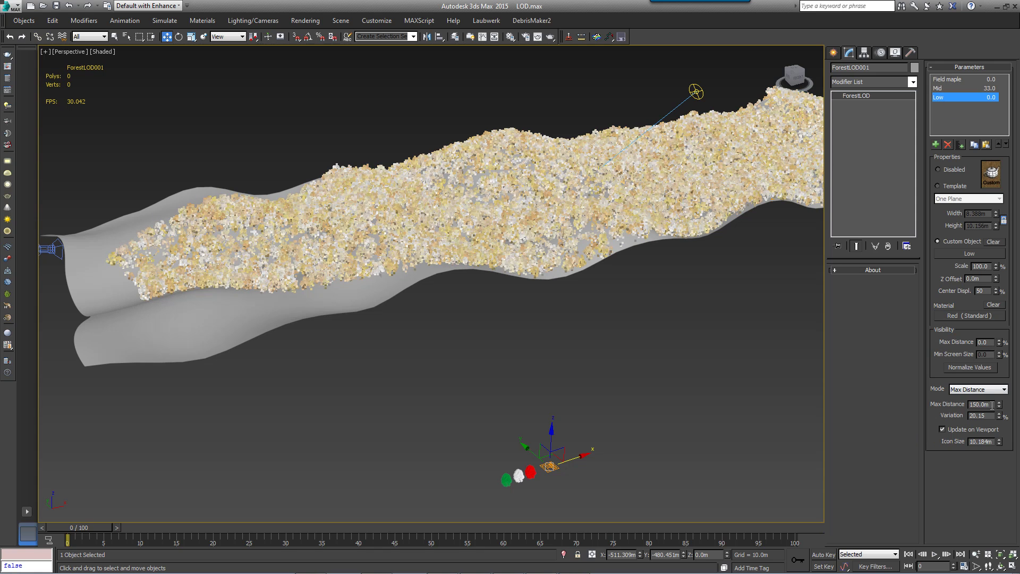
{"action": "left_click", "coordinate": [983, 342]}
{"action": "type", "text": "66"}
{"action": "key", "text": "Return"}
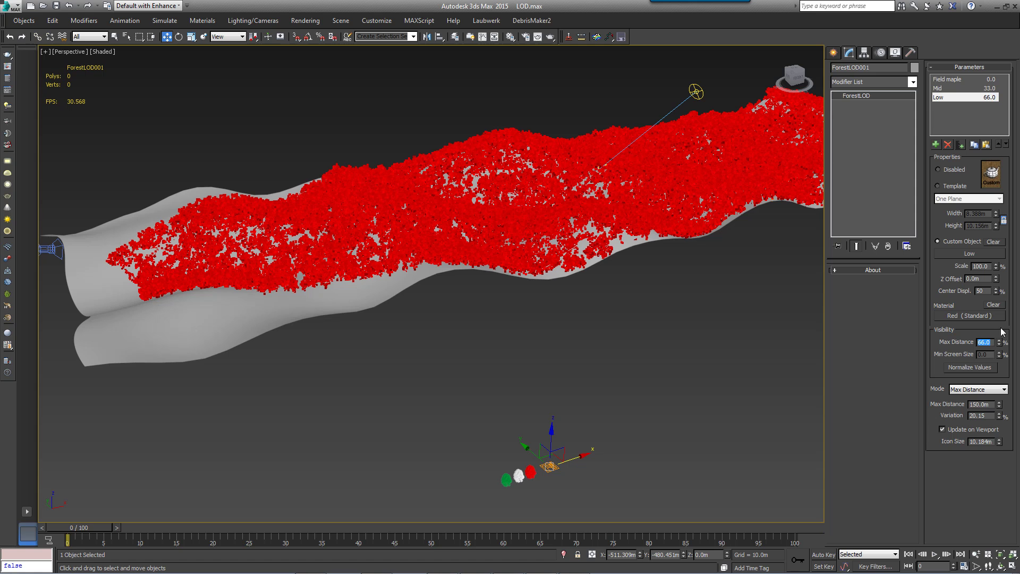
- Raise the ForestLOD's overall Max Distance to about 1204.5 m and reset its Variation to 0
{"action": "left_click_drag", "start_coordinate": [999, 406], "coordinate": [938, 58]}
{"action": "mouse_move", "coordinate": [617, 323]}
{"action": "middle_mouse_down"}
{"action": "mouse_move", "coordinate": [557, 362]}
{"action": "mouse_move", "coordinate": [577, 304]}
{"action": "middle_mouse_up"}
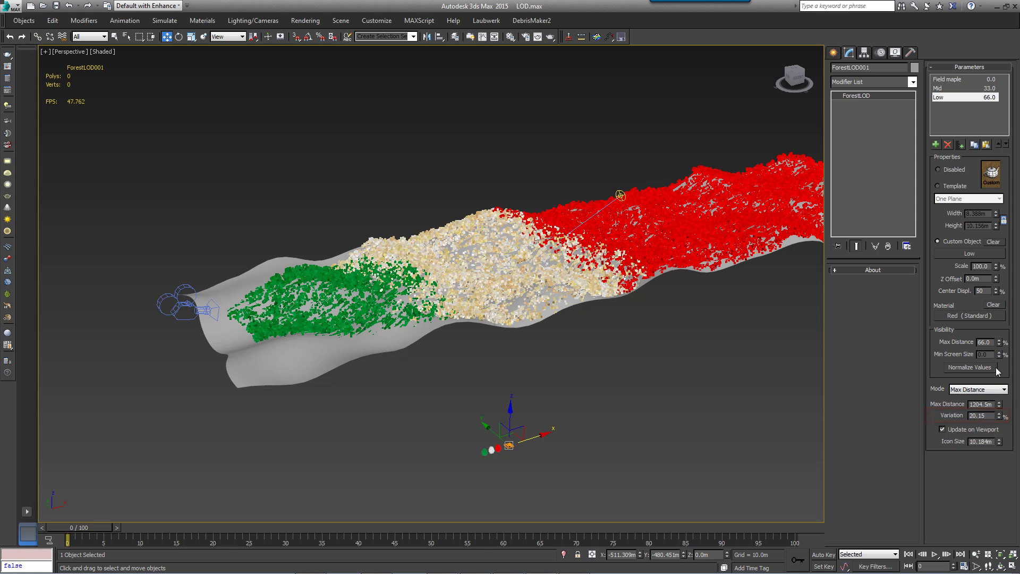
{"action": "right_click", "coordinate": [999, 417]}
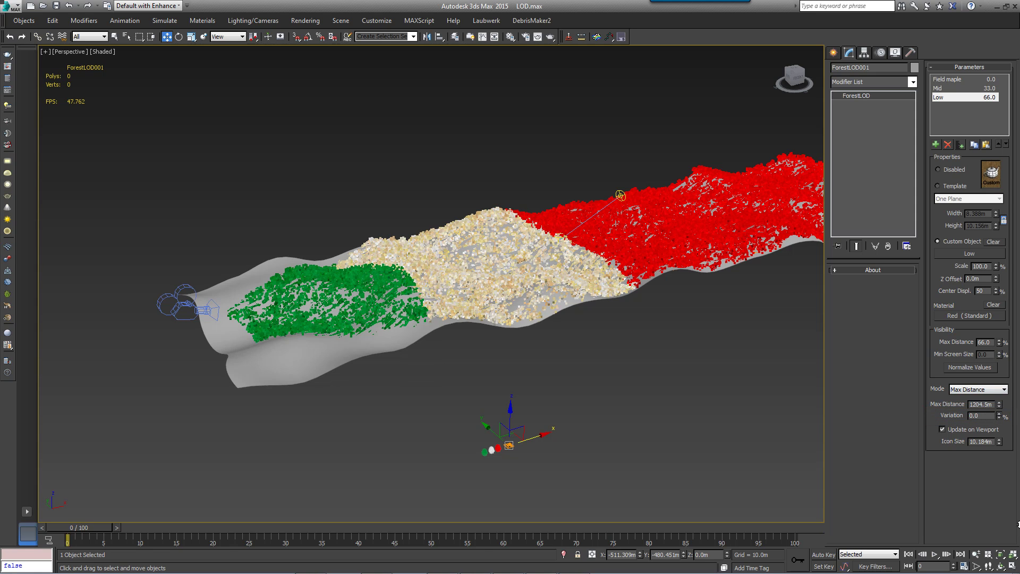
{"action": "left_click_drag", "start_coordinate": [985, 483], "coordinate": [950, 381]}
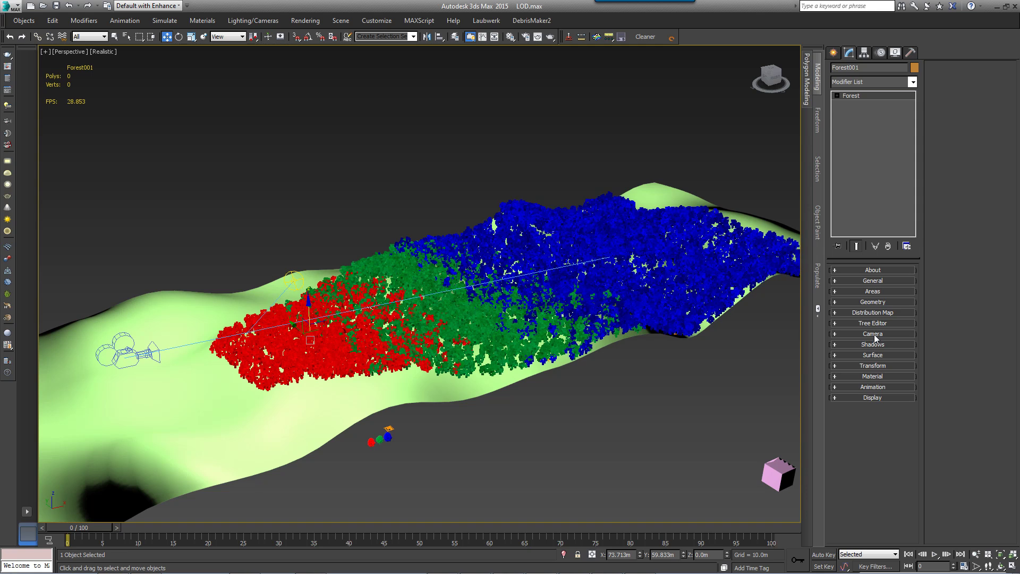
- In the Forest object's camera settings, override the LOD maximum distance with 700 m
{"action": "left_click", "coordinate": [873, 334]}
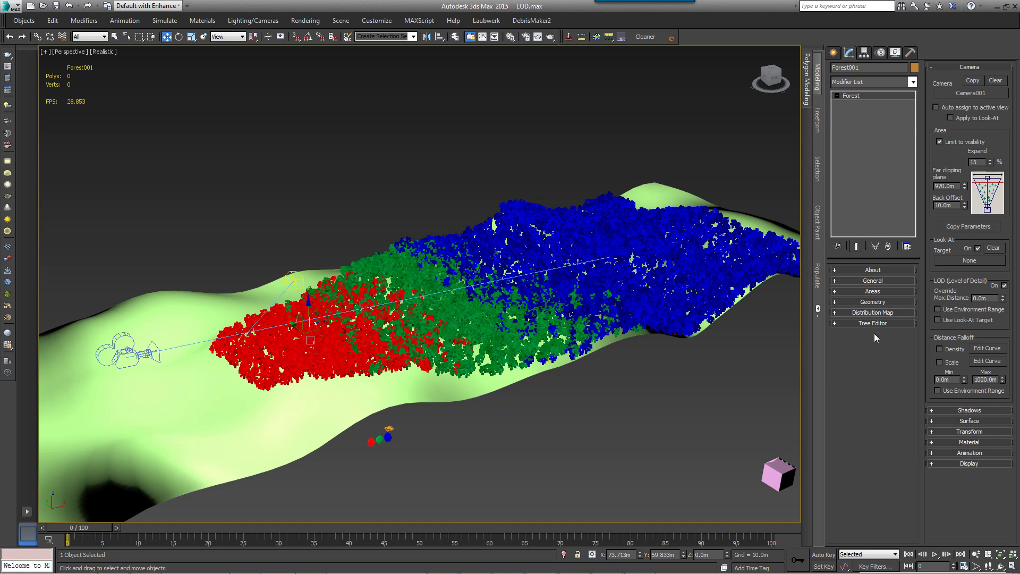
{"action": "left_click", "coordinate": [1002, 298]}
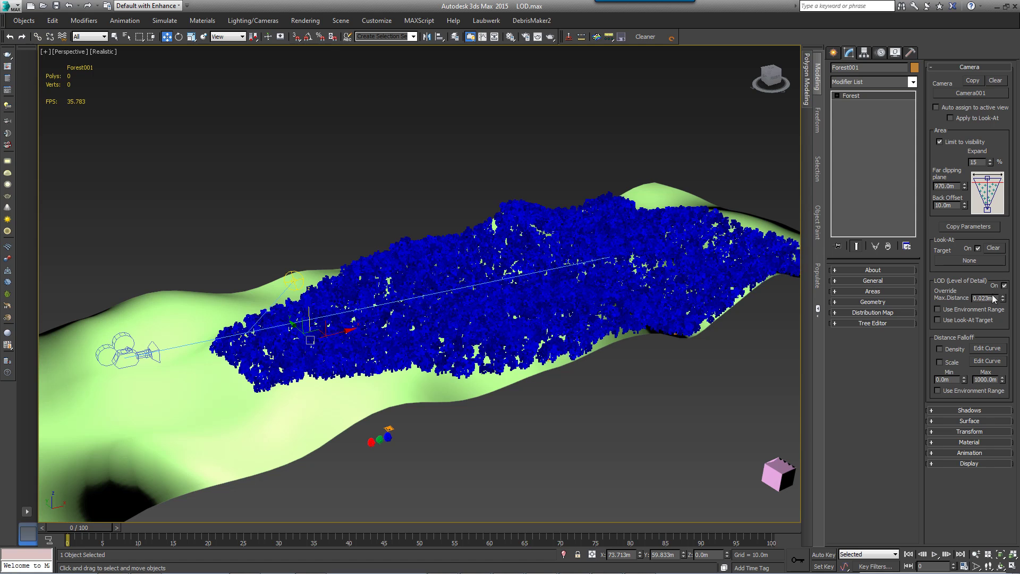
{"action": "double_click", "coordinate": [992, 298]}
{"action": "type", "text": "700"}
{"action": "key", "text": "Return"}
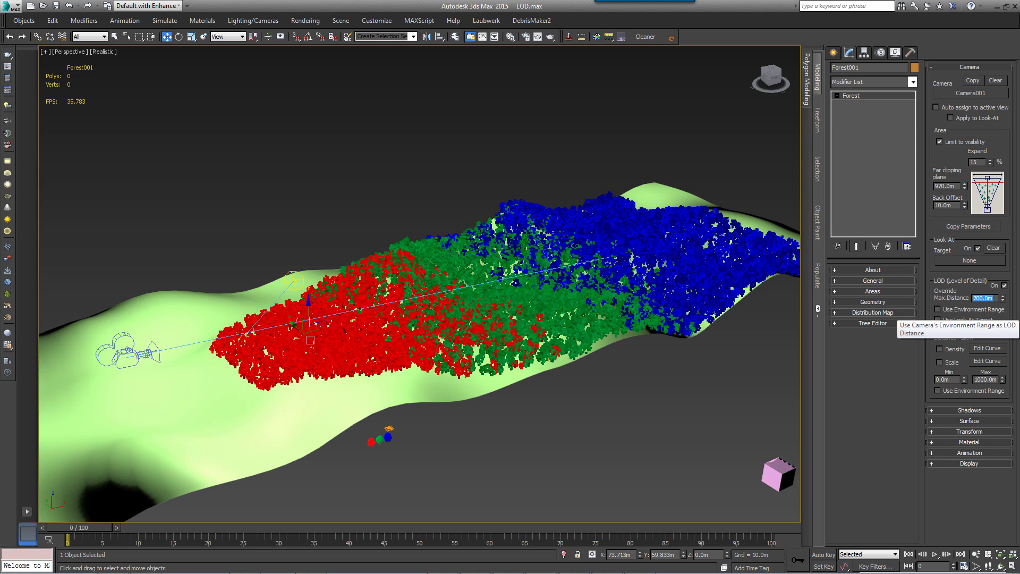
- Raise the LOD override distance to about 742 m and enable Use Environment Range for the level of detail
{"action": "mouse_move", "coordinate": [1002, 298]}
{"action": "left_mouse_down"}
{"action": "mouse_move", "coordinate": [1002, 308]}
{"action": "mouse_move", "coordinate": [1002, 297]}
{"action": "left_mouse_up"}
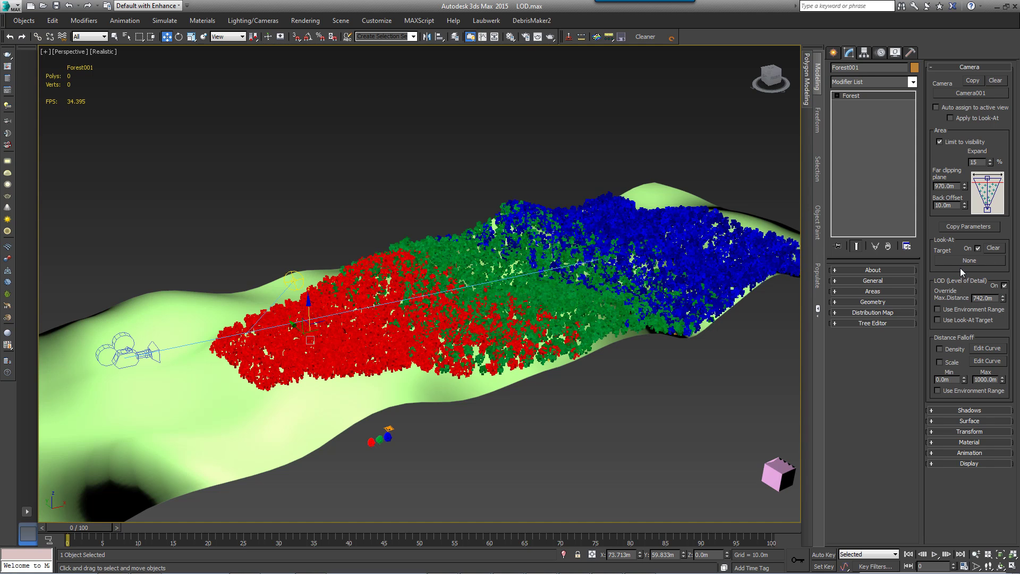
{"action": "left_click", "coordinate": [959, 313]}
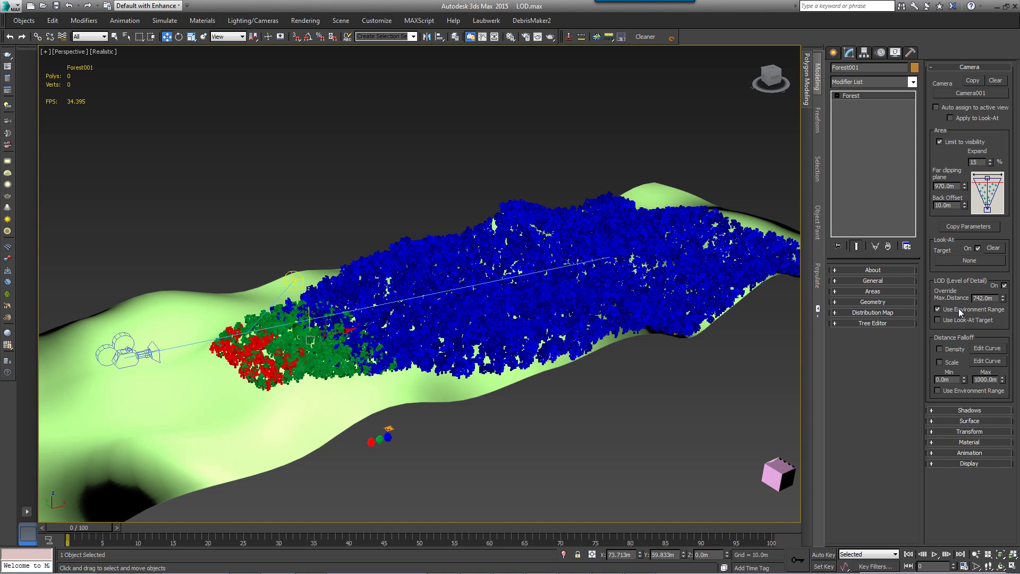
- Increase the environment Far Range of Camera001 and turn off Use Environment Range in the Forest object's LOD settings
{"action": "left_click", "coordinate": [130, 354]}
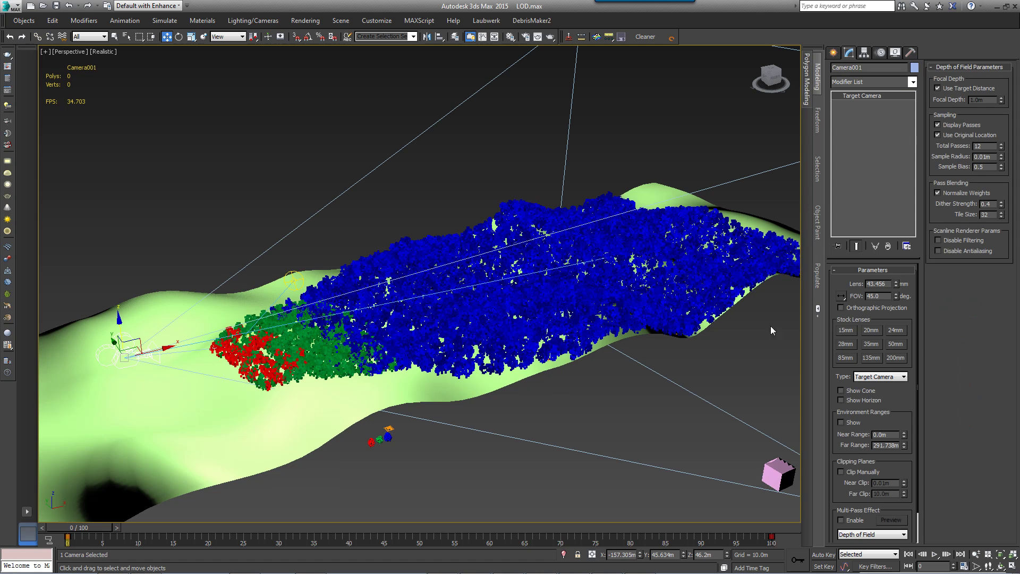
{"action": "left_click_drag", "start_coordinate": [904, 443], "coordinate": [904, 396]}
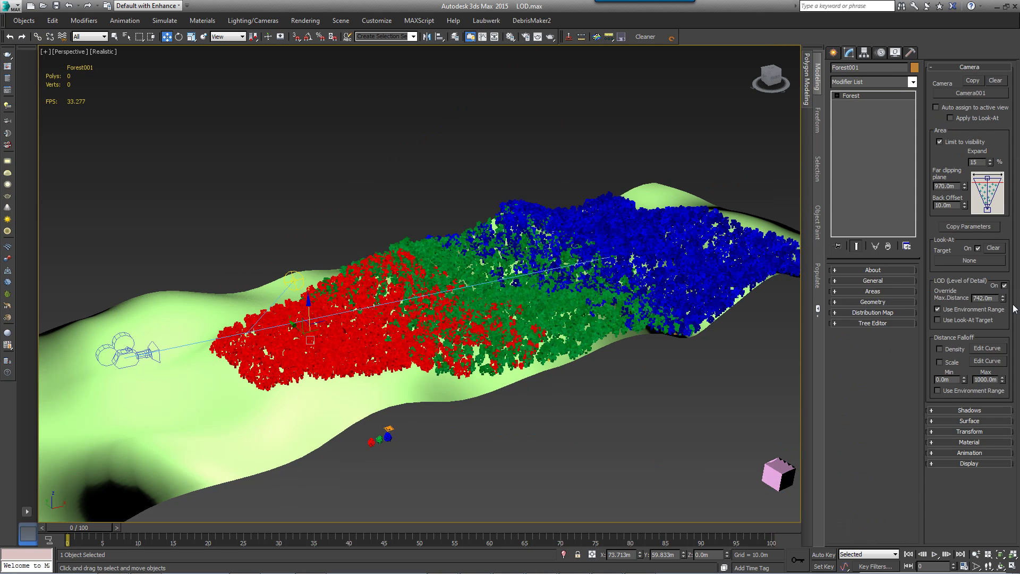
{"action": "left_click", "coordinate": [937, 309]}
- Assign the pink box as the Forest's Look-At target and enable Use Look-At Target for the level of detail
{"action": "left_click", "coordinate": [969, 260]}
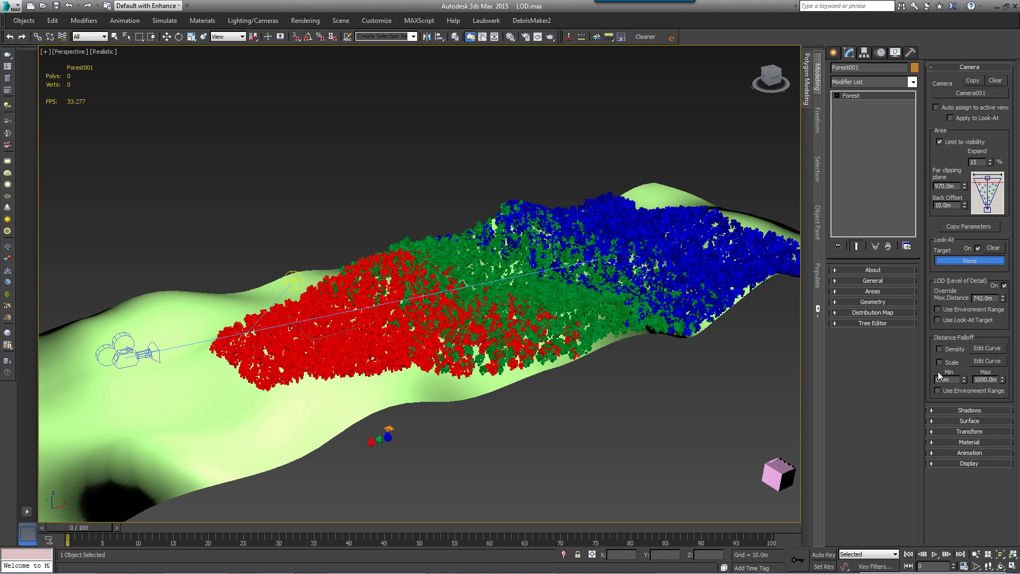
{"action": "left_click", "coordinate": [776, 461]}
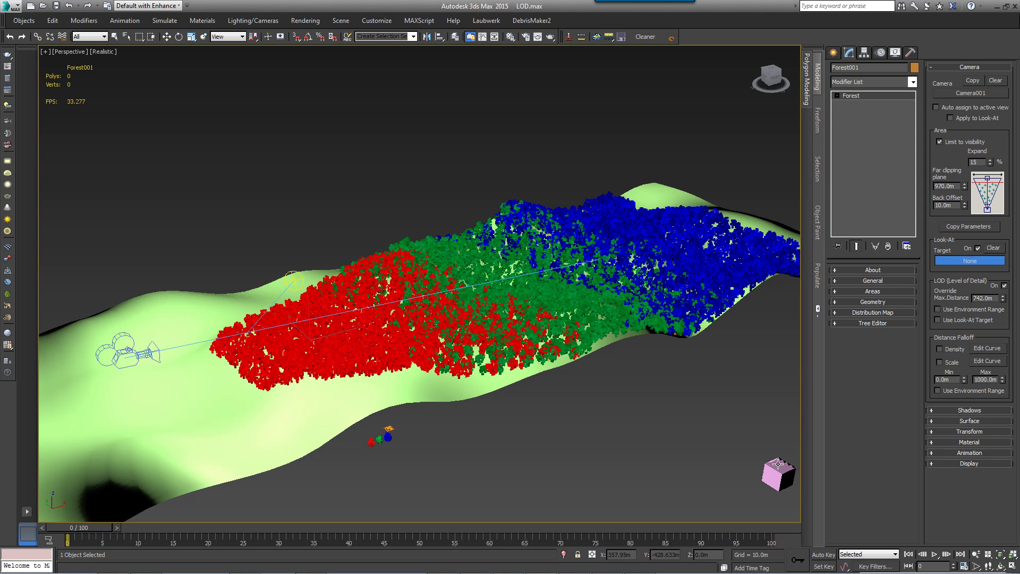
{"action": "left_click", "coordinate": [970, 320]}
- Move the pink box up beside the far end of the forest, to about Y -418 m and Z 270 m
{"action": "left_click", "coordinate": [777, 472]}
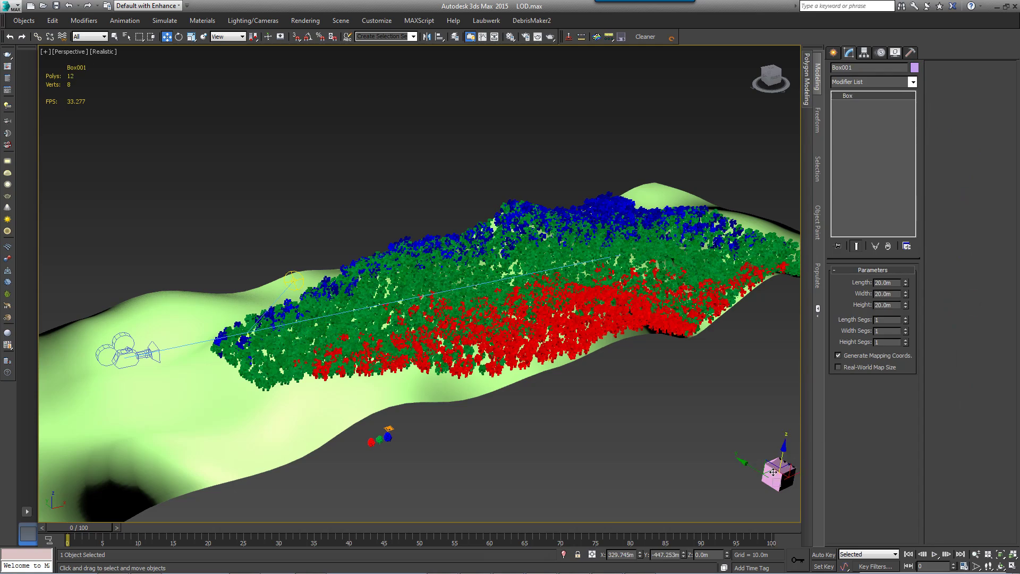
{"action": "left_click_drag", "start_coordinate": [750, 469], "coordinate": [831, 310]}
- Turn off Use Look-At Target on the Forest object and toggle its level of detail to compare the effect
{"action": "left_click", "coordinate": [727, 268]}
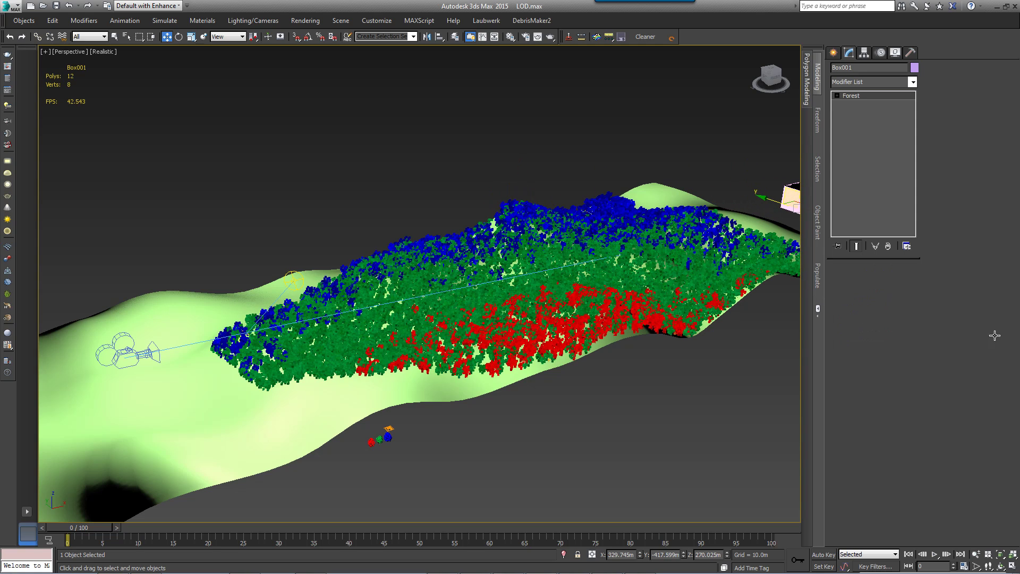
{"action": "left_click", "coordinate": [977, 322]}
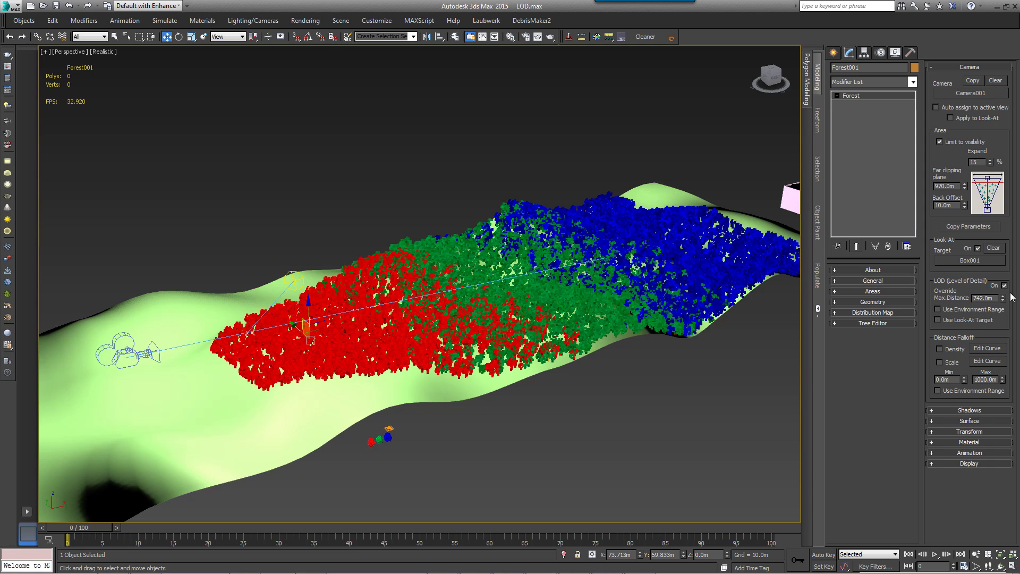
{"action": "left_click", "coordinate": [1005, 286]}
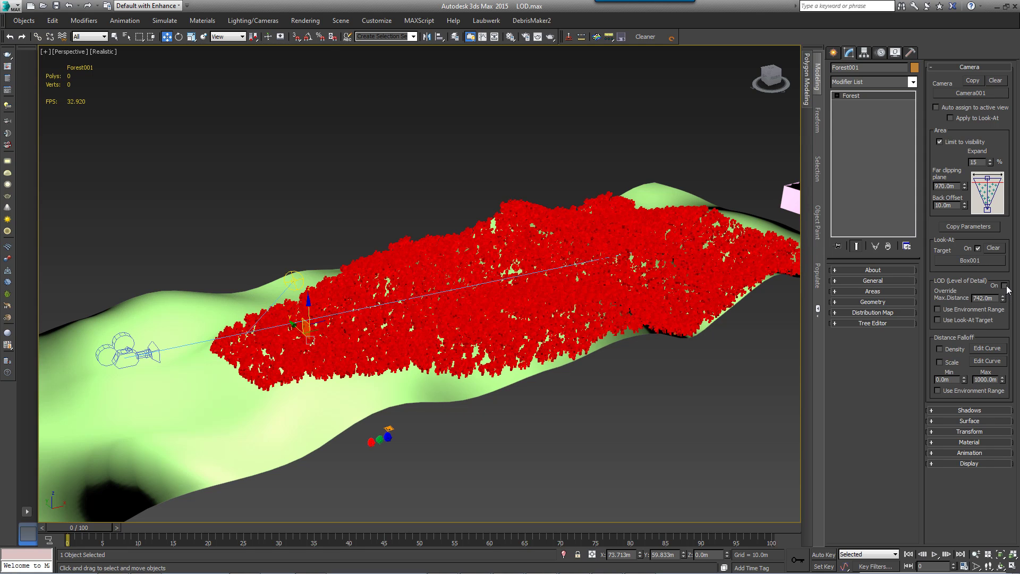
{"action": "left_click", "coordinate": [1004, 286]}
{"action": "left_click", "coordinate": [1005, 286]}
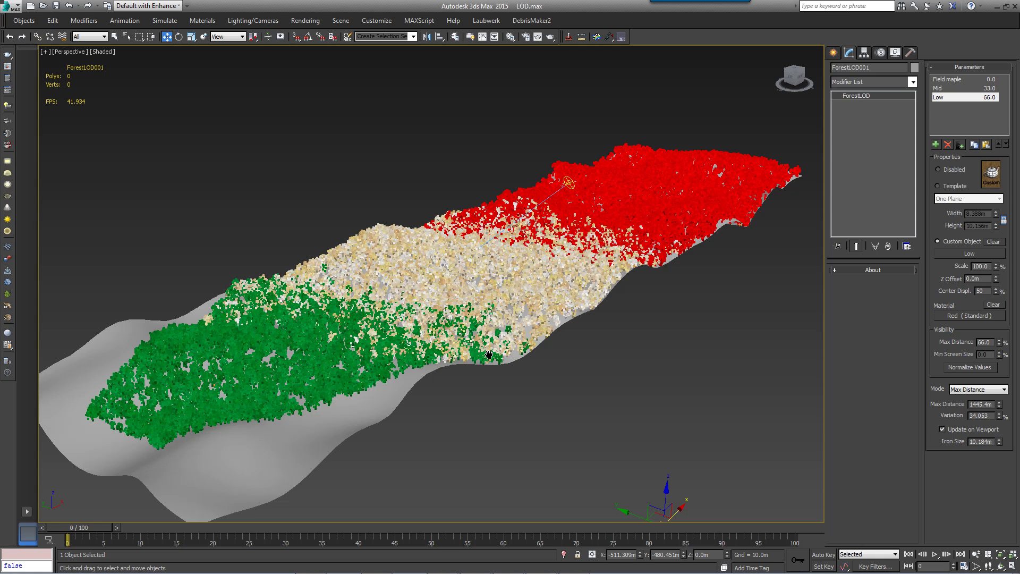
- Switch the ForestLOD mode to Min Screen Size
{"action": "middle_click_drag", "start_coordinate": [489, 355], "coordinate": [486, 354]}
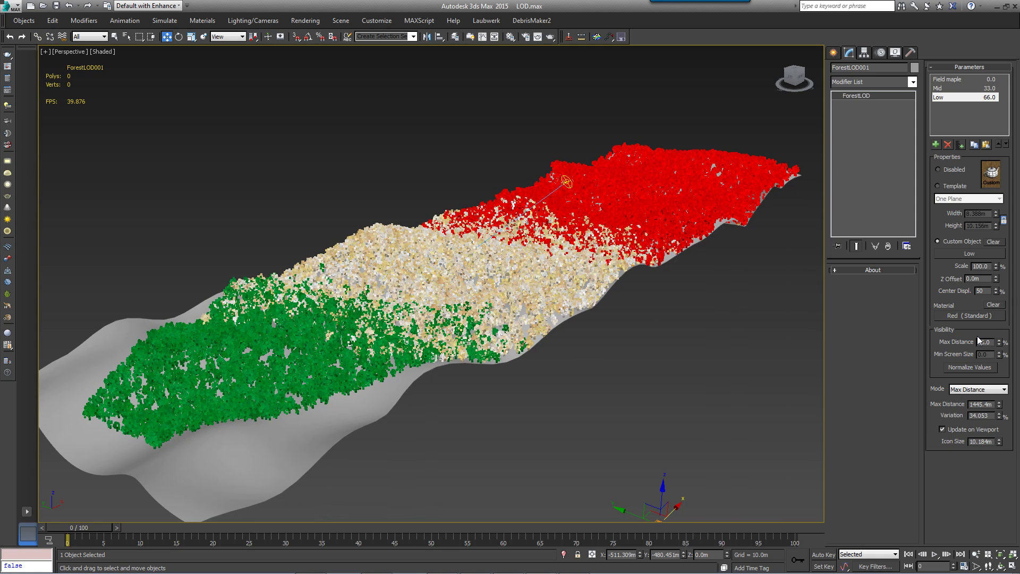
{"action": "left_click", "coordinate": [992, 390]}
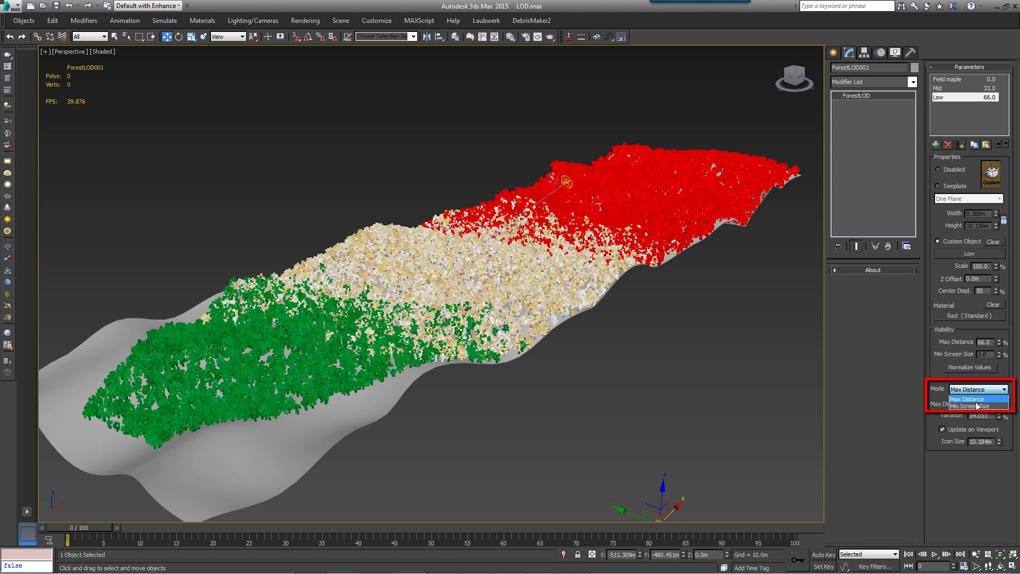
{"action": "left_click", "coordinate": [994, 406]}
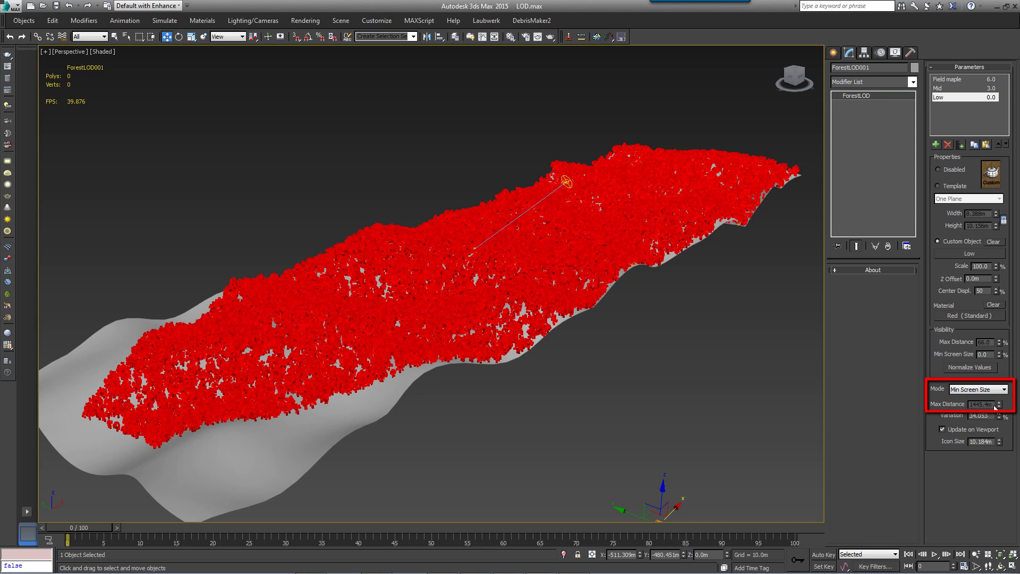
- Review the Min Screen Size value of the Field maple, Mid and Low levels
{"action": "left_click", "coordinate": [951, 78]}
{"action": "double_click", "coordinate": [982, 354]}
{"action": "left_click", "coordinate": [972, 88]}
{"action": "left_click", "coordinate": [985, 98]}
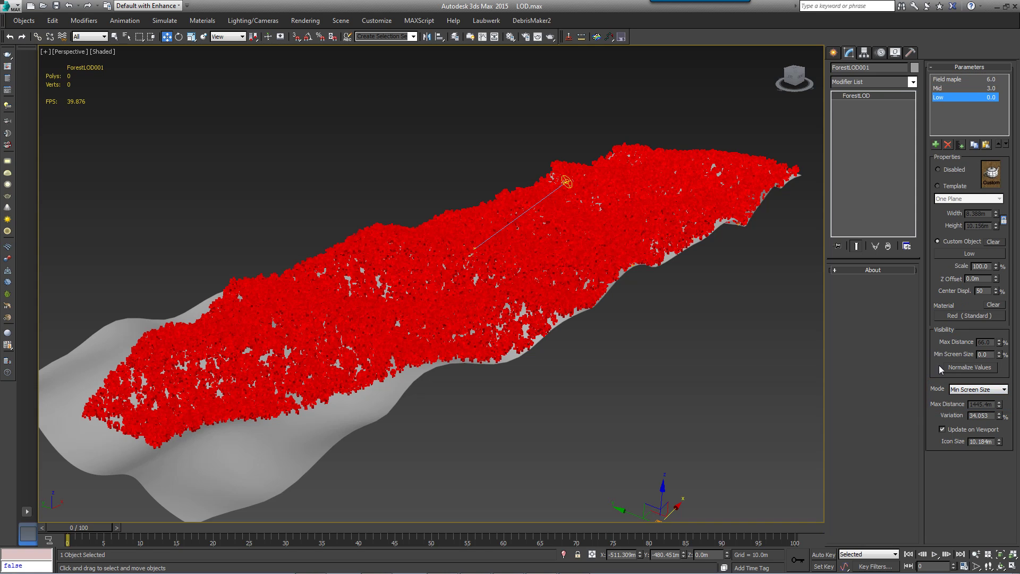
- View the forest through Camera001 and scrub the animation forward to examine the level transitions
{"action": "key", "text": "c"}
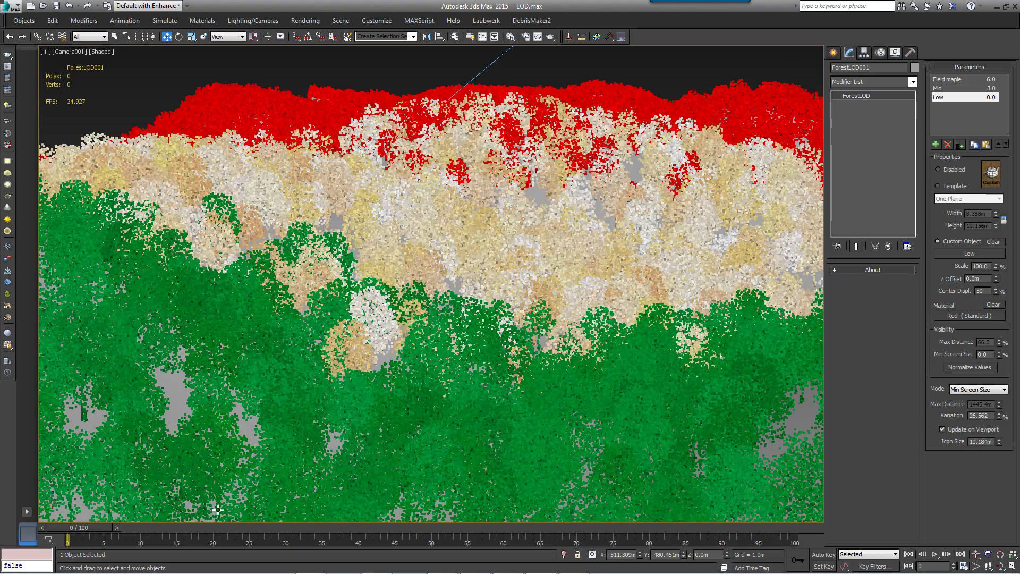
{"action": "left_click_drag", "start_coordinate": [78, 527], "coordinate": [231, 507]}
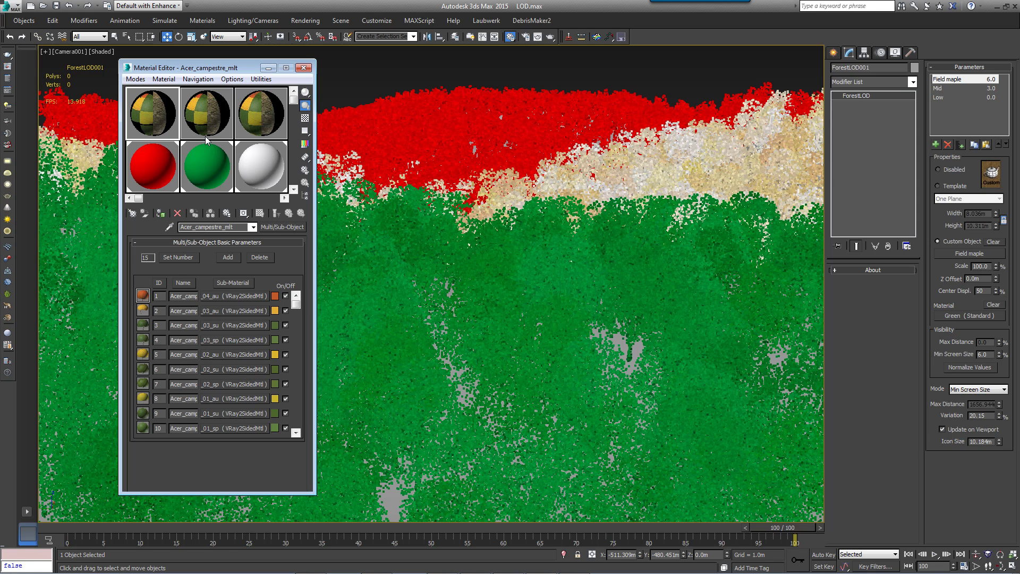
- Inspect a VRay2SidedMtl leaf in the two-sided Acer_campestre_mlt material and assign the whole material to the Field maple level as an instance
{"action": "left_click", "coordinate": [263, 325]}
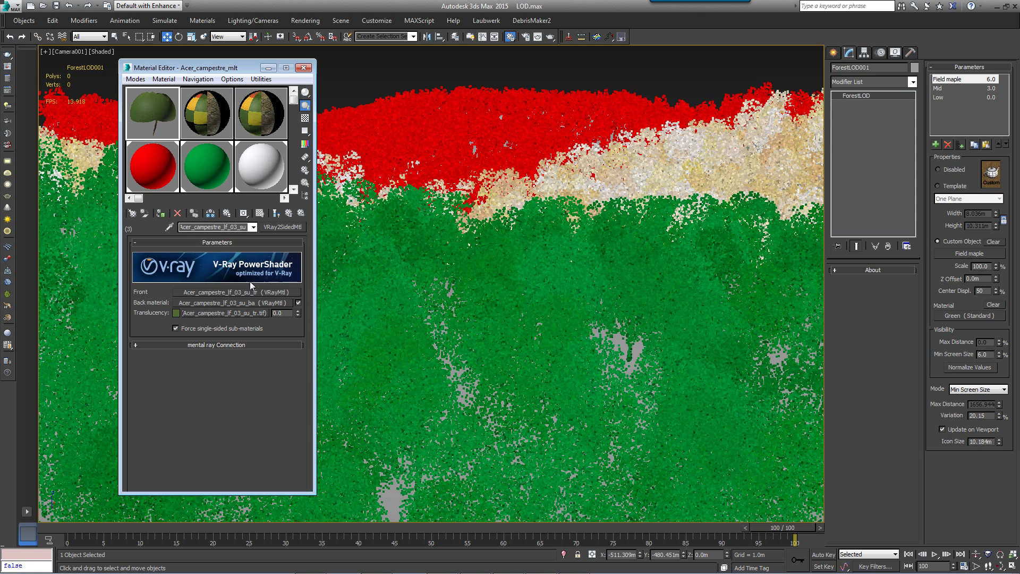
{"action": "left_click", "coordinate": [276, 213]}
{"action": "left_click_drag", "start_coordinate": [152, 113], "coordinate": [968, 316]}
{"action": "left_click", "coordinate": [485, 321]}
- Inspect the leaf maps of the single-sided Acer_campestre_mlt material that uses opacity maps and assign it to the Mid level as an instance
{"action": "key", "text": "Down"}
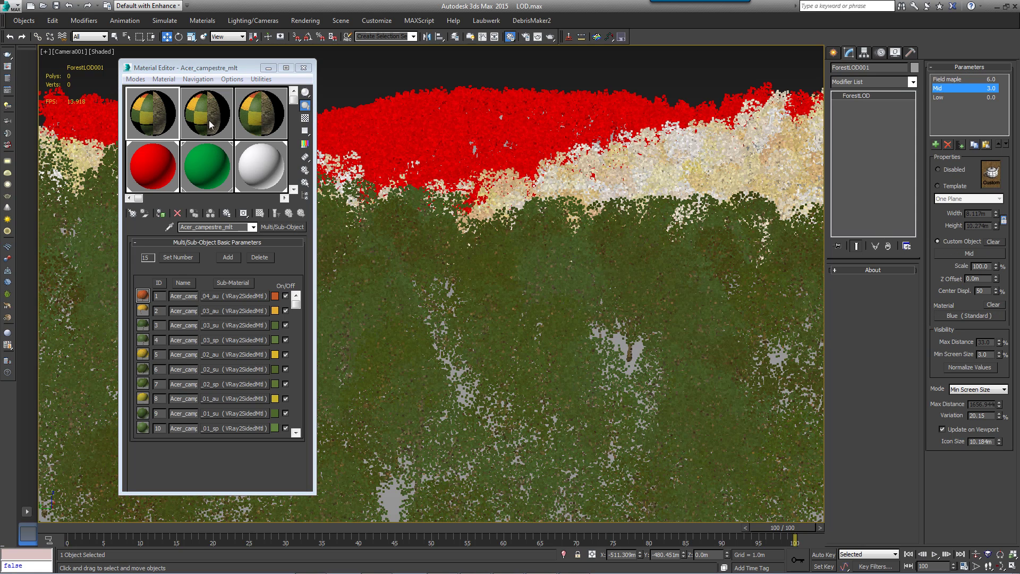
{"action": "left_click", "coordinate": [209, 116]}
{"action": "left_click", "coordinate": [242, 295]}
{"action": "left_click", "coordinate": [253, 261]}
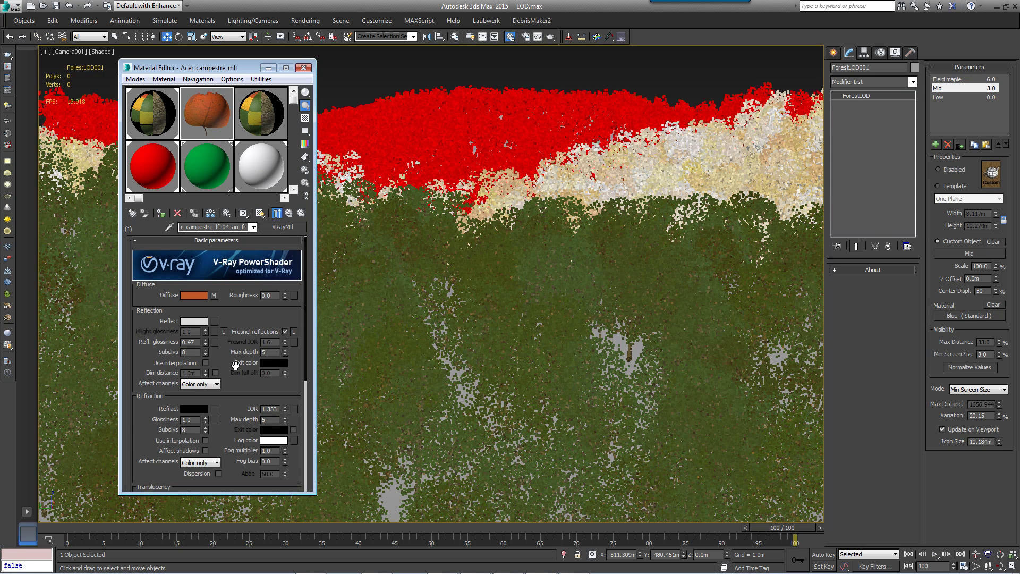
{"action": "left_click_drag", "start_coordinate": [154, 311], "coordinate": [199, 179]}
{"action": "left_click", "coordinate": [229, 457]}
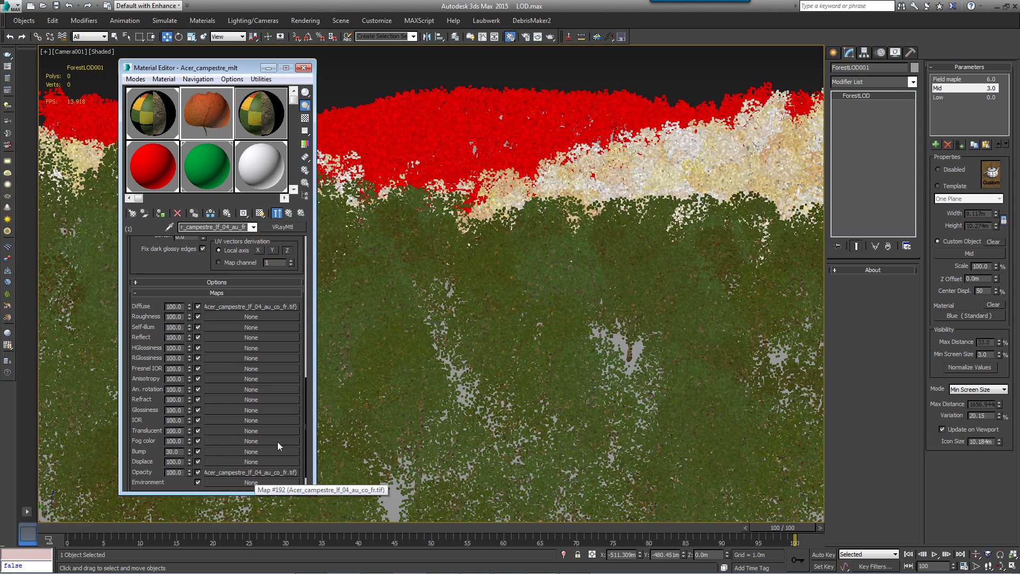
{"action": "left_click_drag", "start_coordinate": [200, 121], "coordinate": [982, 317]}
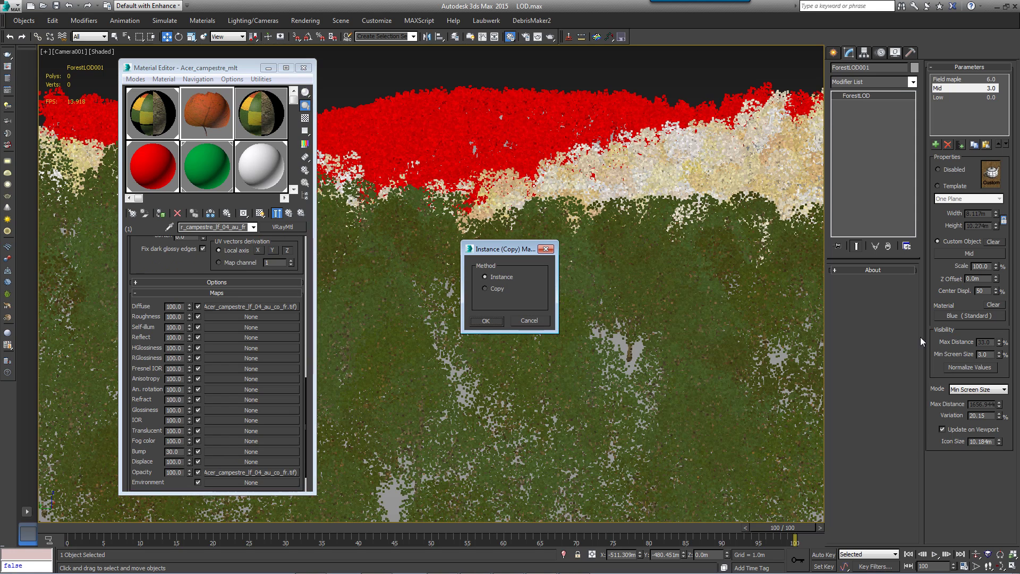
{"action": "left_click", "coordinate": [486, 321]}
- Inspect the maps of the Acer_campestre_mlt material without opacity maps and assign it to the Low level's material
{"action": "left_click", "coordinate": [960, 97]}
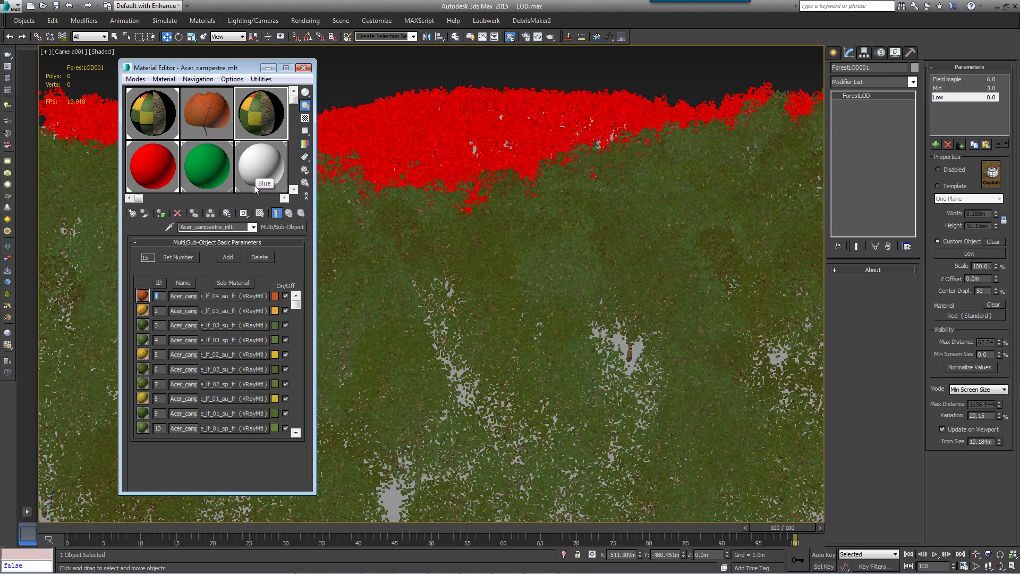
{"action": "left_click", "coordinate": [232, 324]}
{"action": "scroll", "coordinate": [265, 427], "scroll_direction": "down", "scroll_amount": 3}
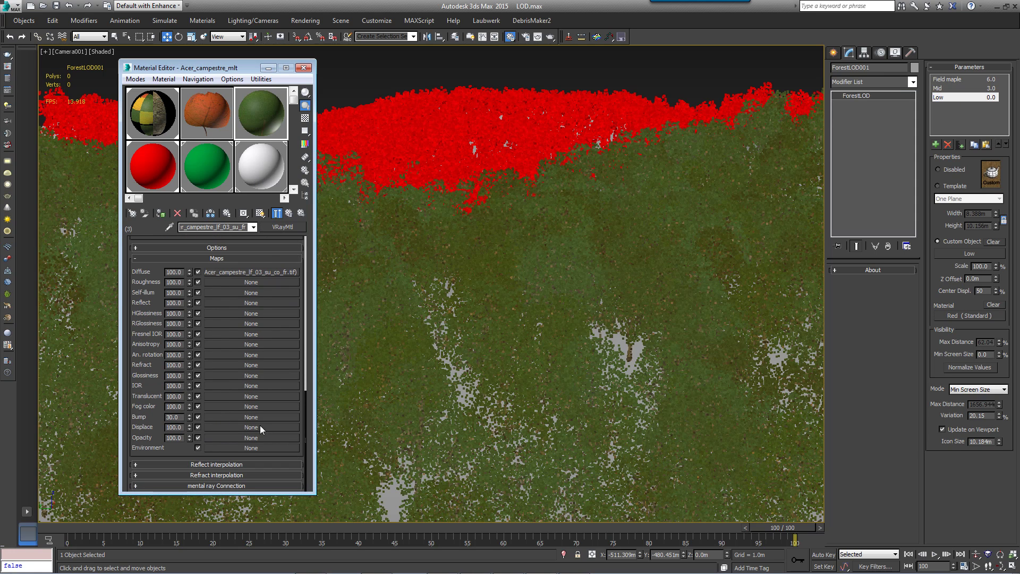
{"action": "left_click_drag", "start_coordinate": [152, 113], "coordinate": [970, 316]}
{"action": "left_click", "coordinate": [485, 321]}
- Close the Material Editor and render the Camera001 view at frame 100 with V-Ray
{"action": "key", "text": "m"}
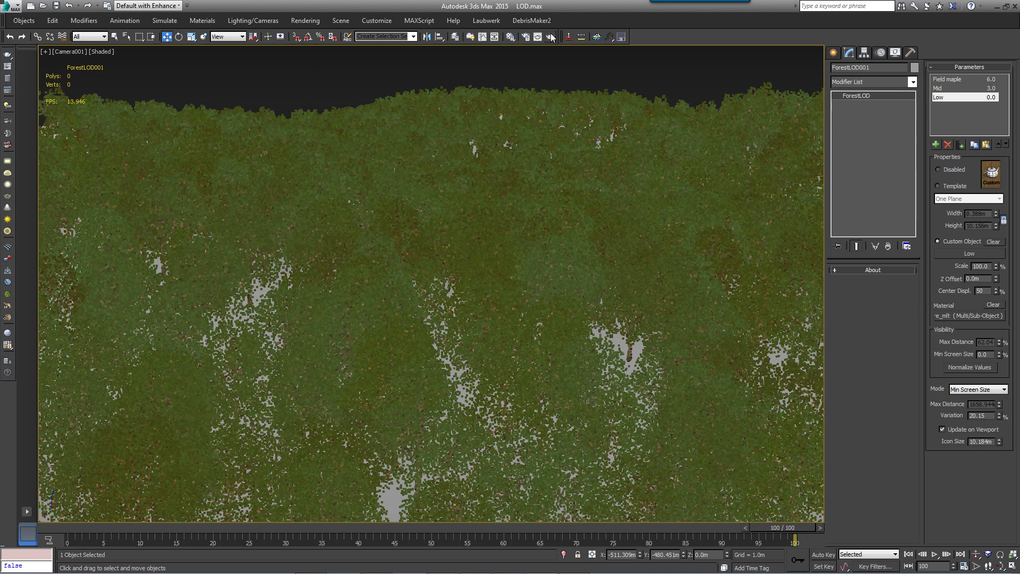
{"action": "left_click", "coordinate": [596, 36]}
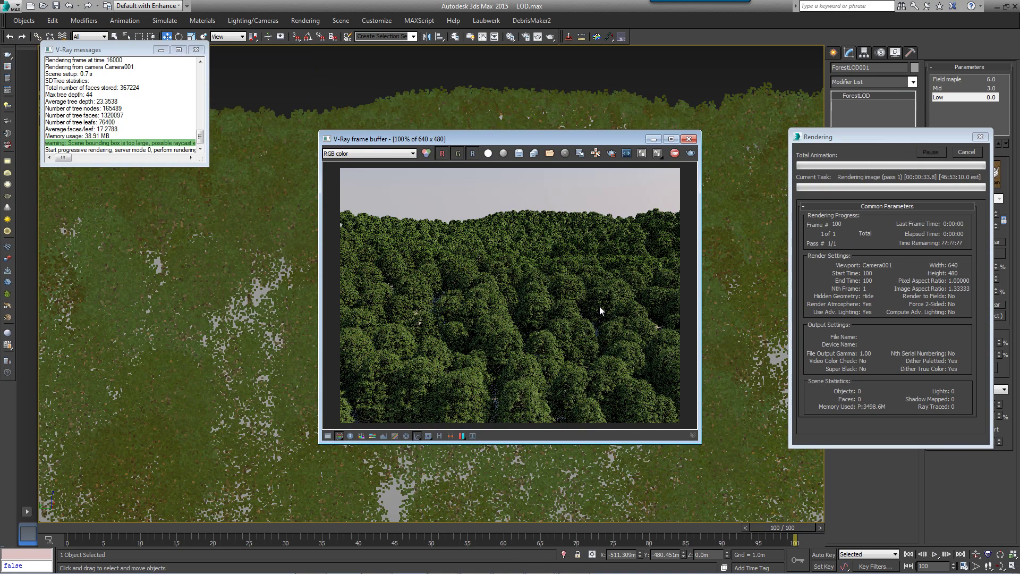